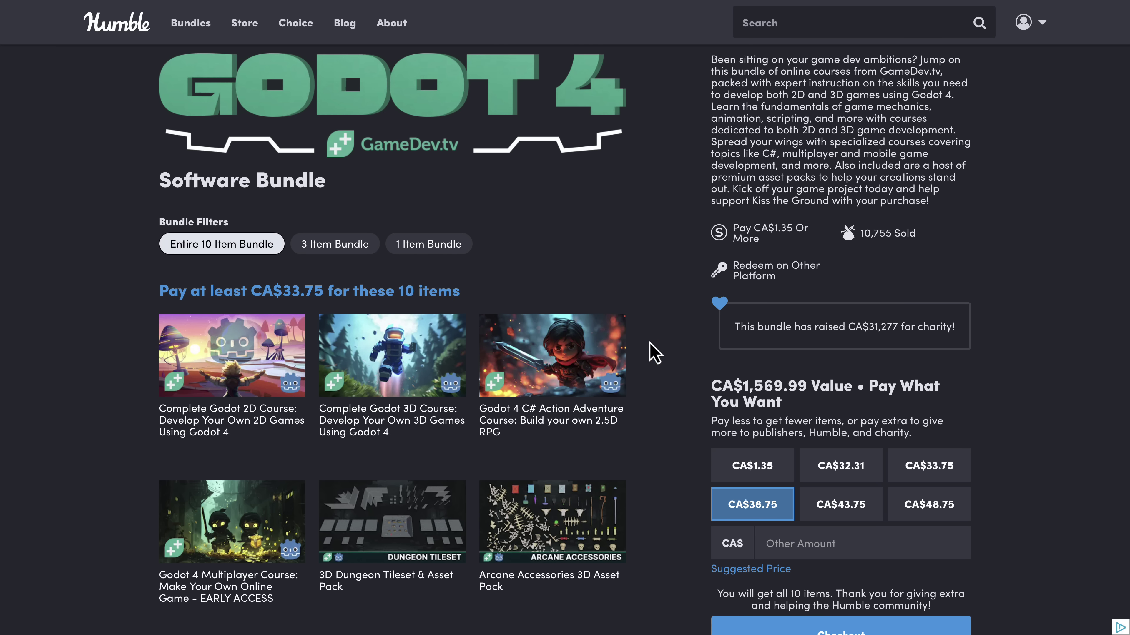
# Scroll down the Godot 4 bundle page past the course cards, price tiers, Checkout and Charity panels.
pyautogui.scroll(-6, 654, 351)
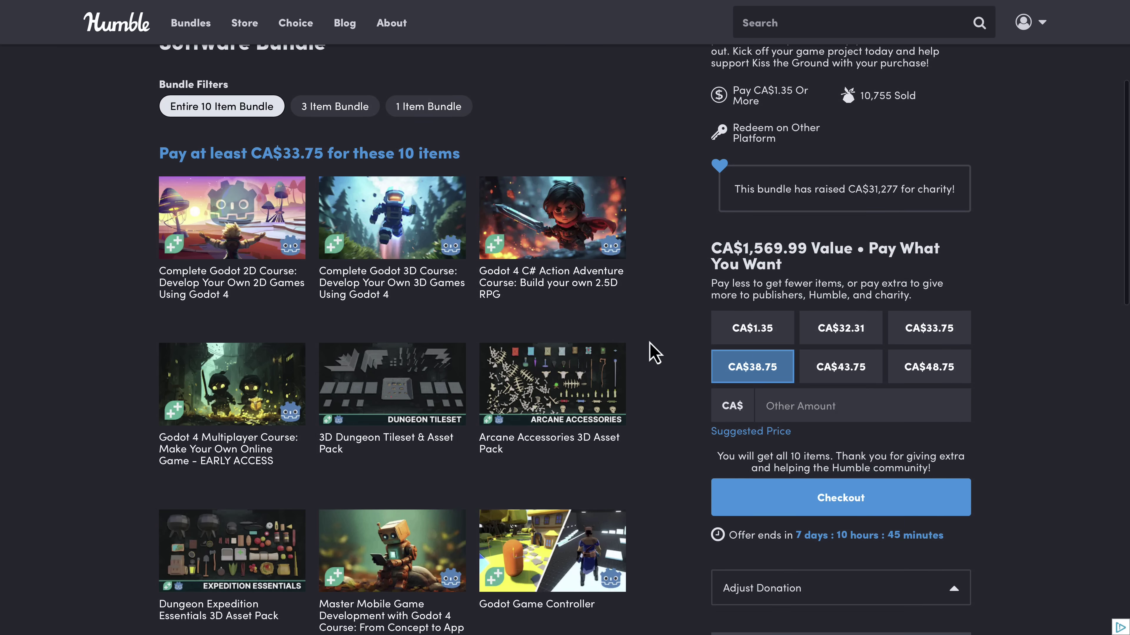
pyautogui.scroll(-1, 654, 352)
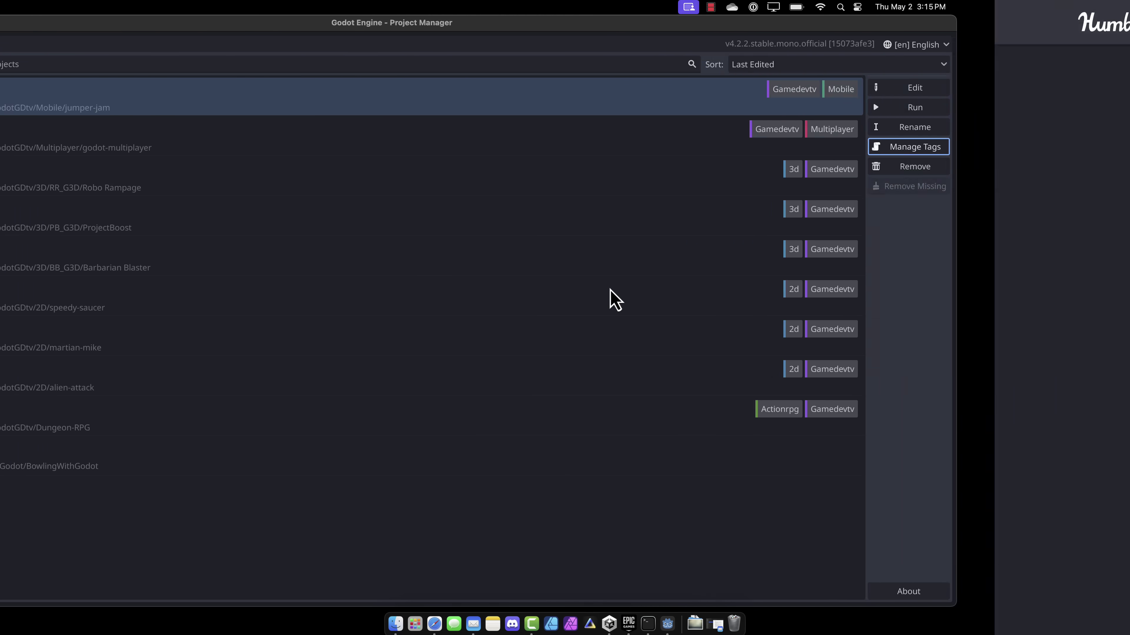
# Switch from the GameDev.tv migration email to the Humble bundle page with Ctrl+Right.
pyautogui.hotkey('ctrl', 'Right')
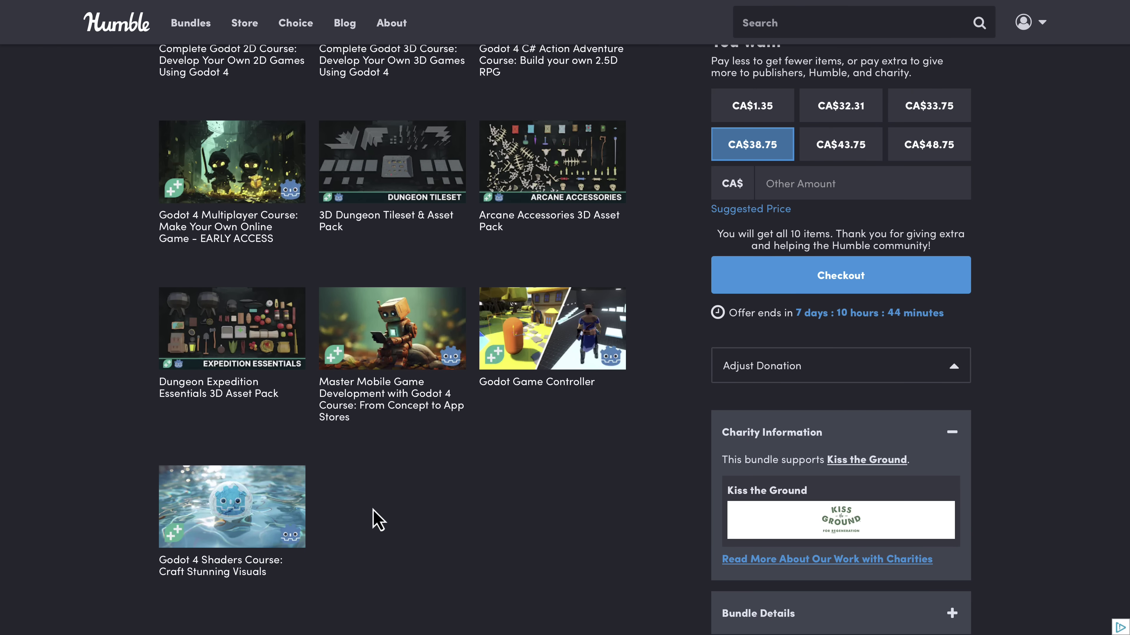
# Scroll back up to the 'Pay at least CA$33.75' course grid, then switch to the Godot Project Manager.
pyautogui.scroll(3, 376, 519)
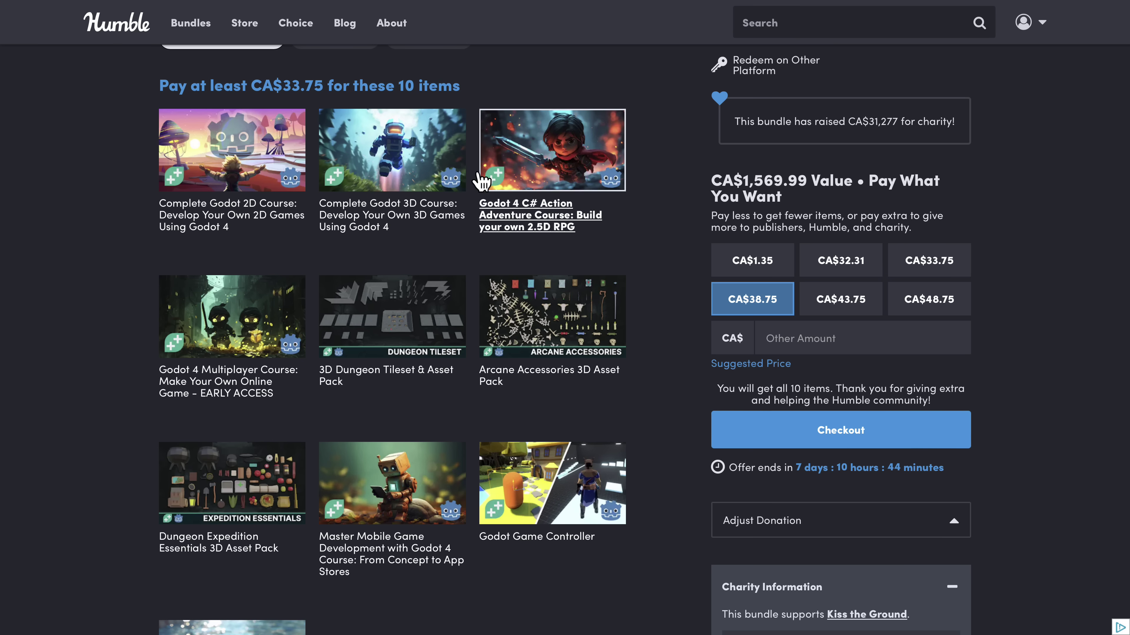
pyautogui.hotkey('ctrl', 'Left')
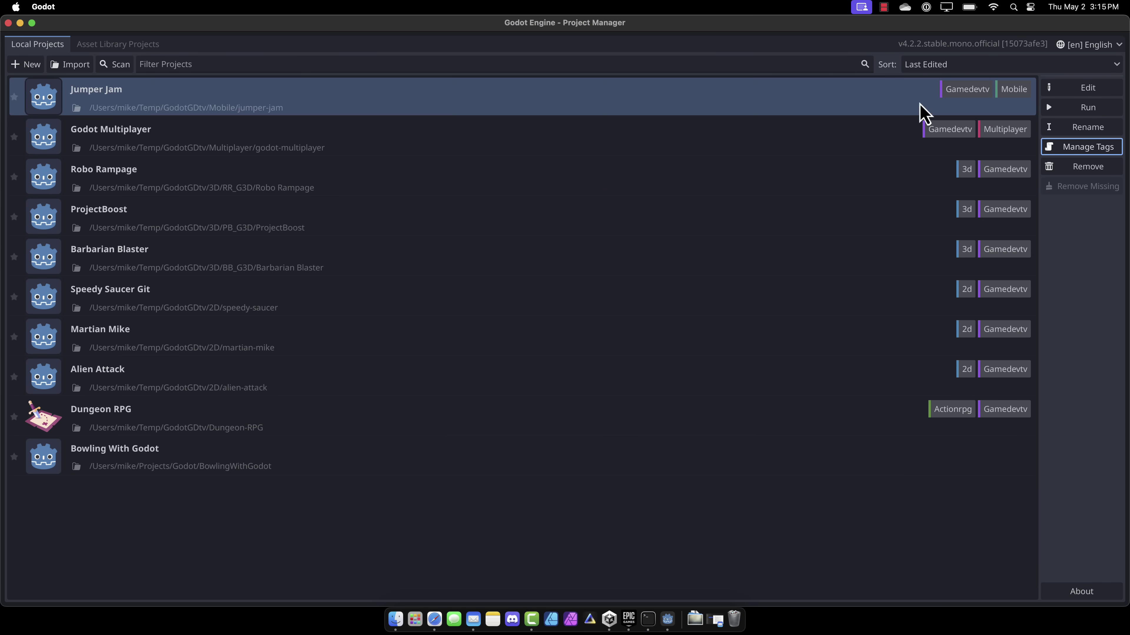
# Filter the Godot project list to the Gamedevtv tag (tag:gamedevtv).
pyautogui.click(1005, 410)
pyautogui.click(1006, 413)
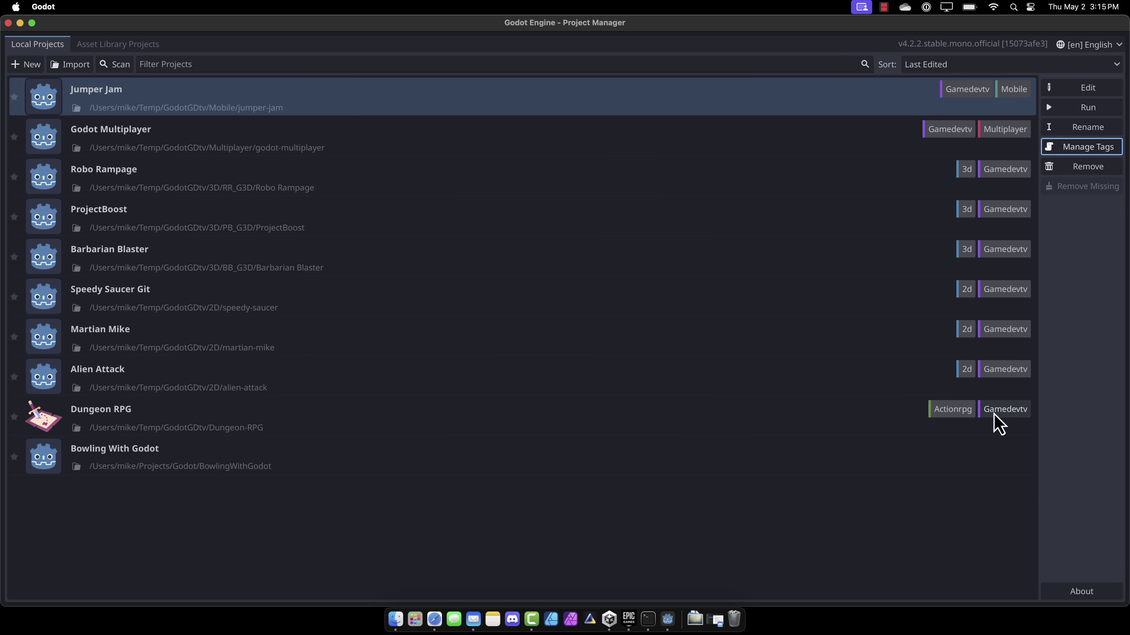
pyautogui.click(1026, 416)
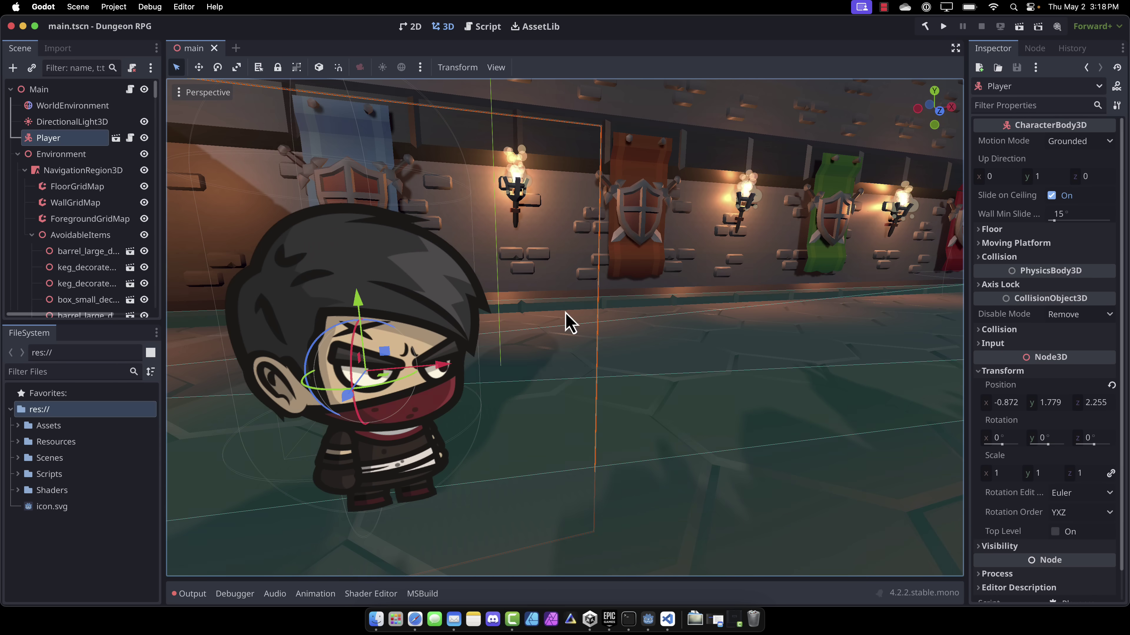
# Focus the view on the Player, view Player.cs in VS Code, then quit Visual Studio Code.
pyautogui.press('f')
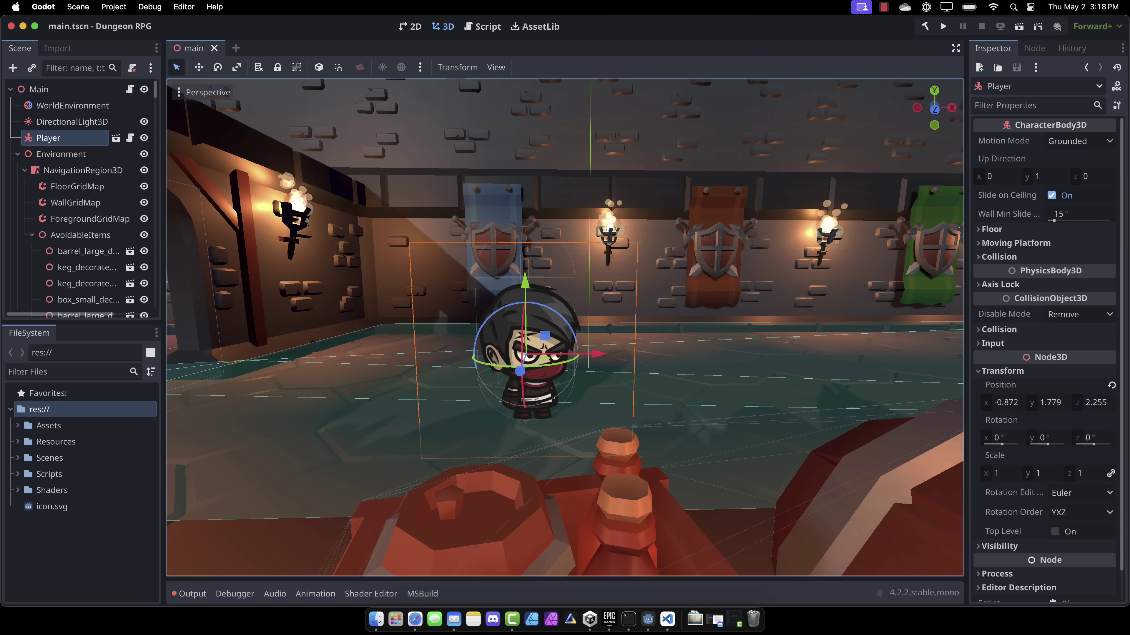
pyautogui.click(131, 138)
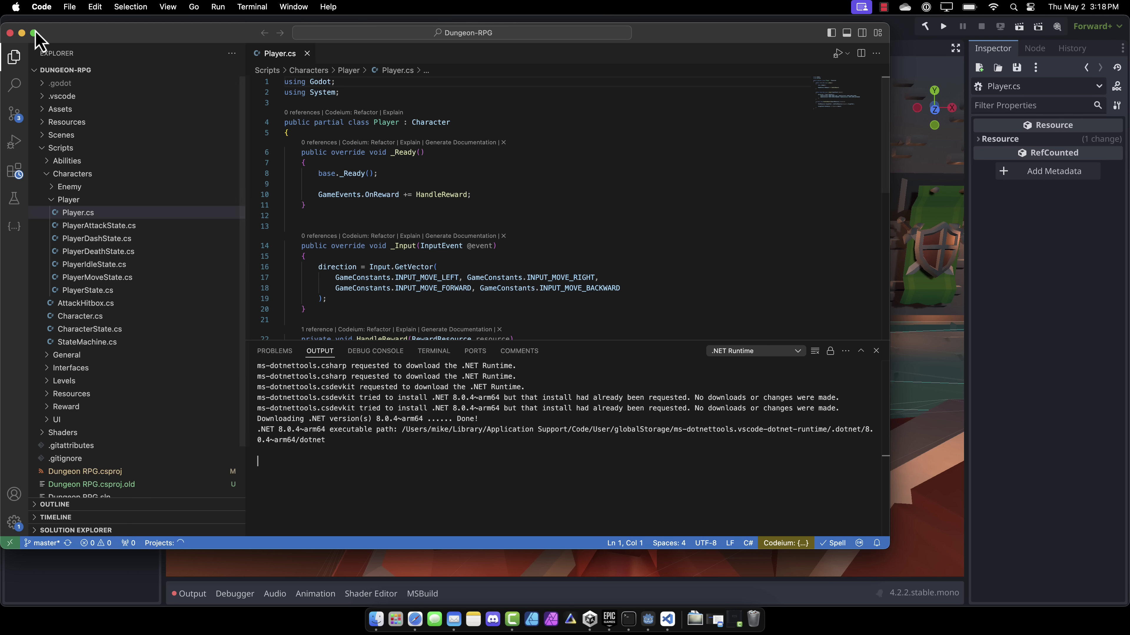
pyautogui.click(42, 7)
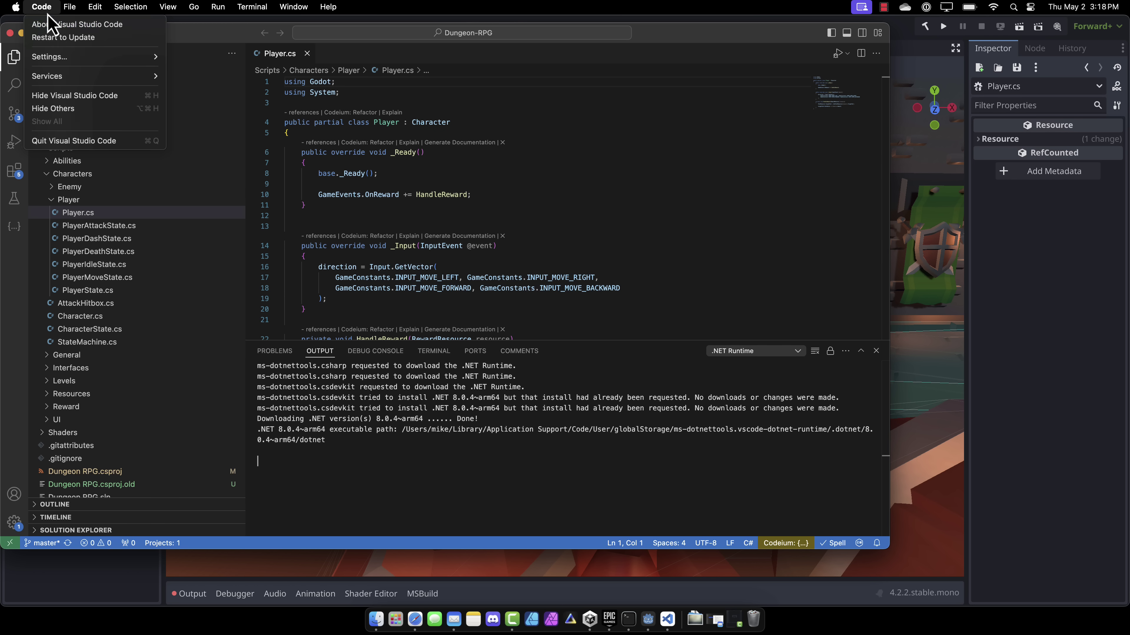
pyautogui.click(24, 69)
pyautogui.click(41, 7)
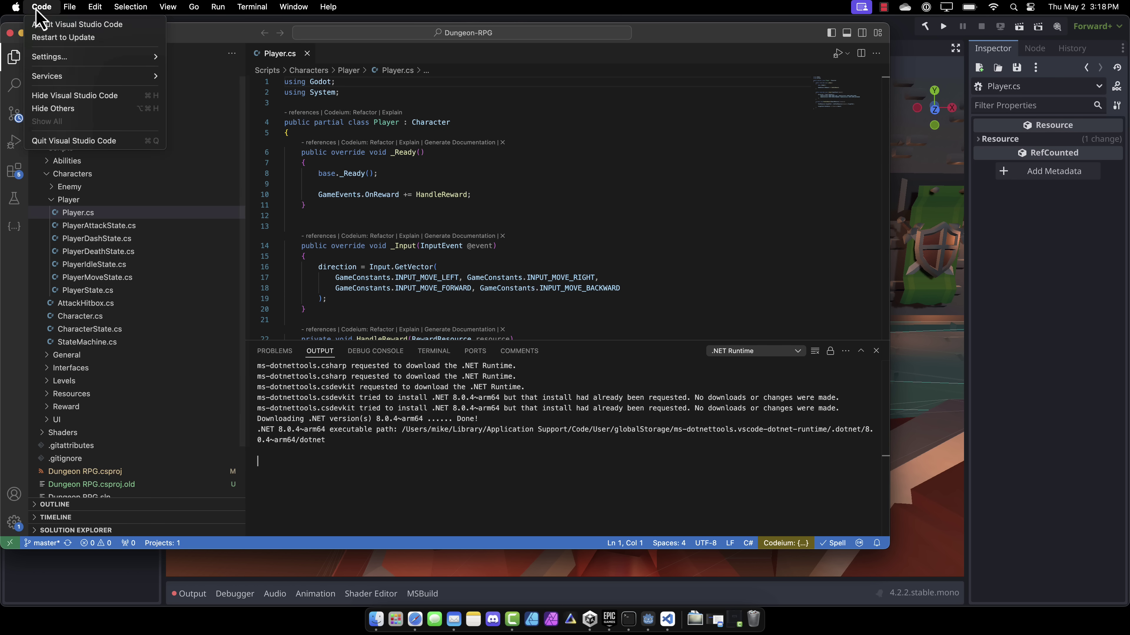
pyautogui.click(63, 142)
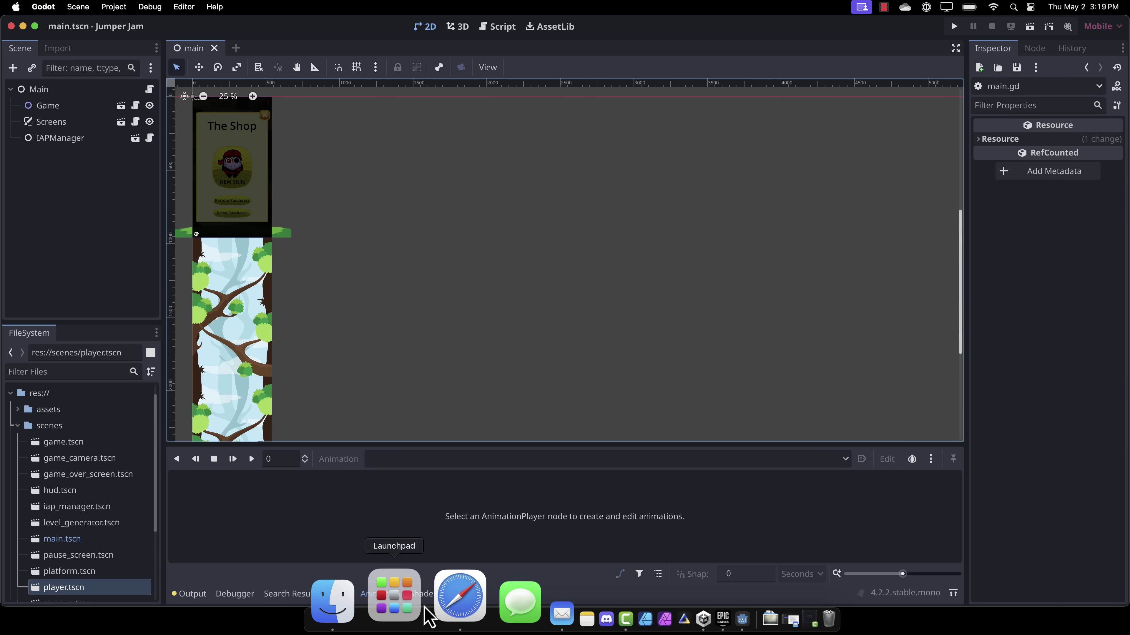
# Pan and zoom the Jumper Jam 2D canvas down to the tree level.
pyautogui.click(440, 606)
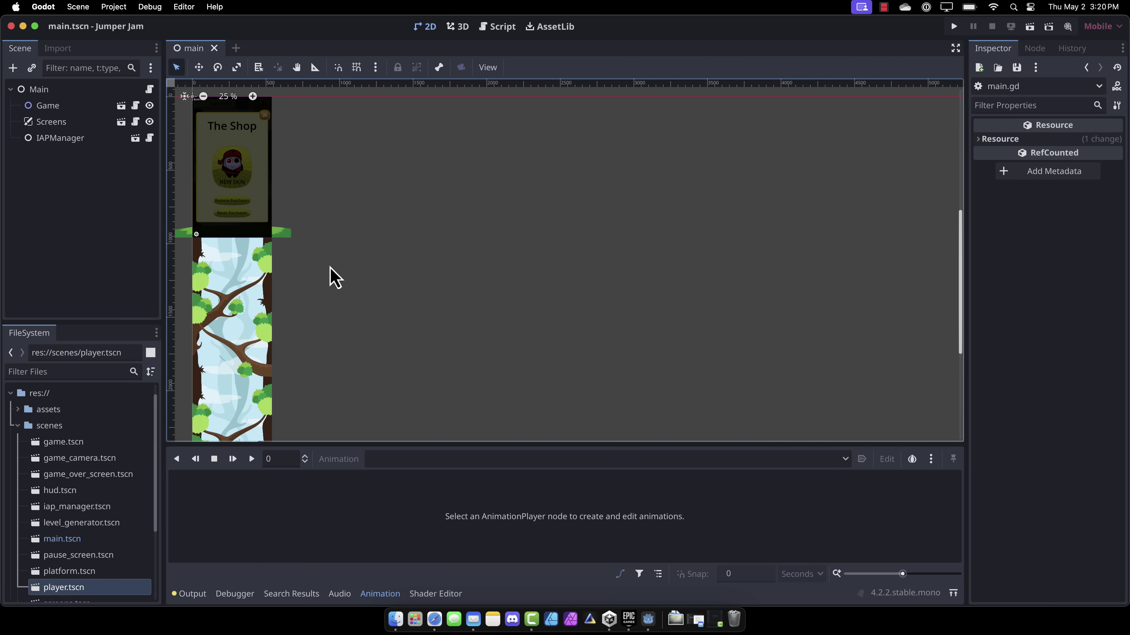
pyautogui.rightClick(329, 267)
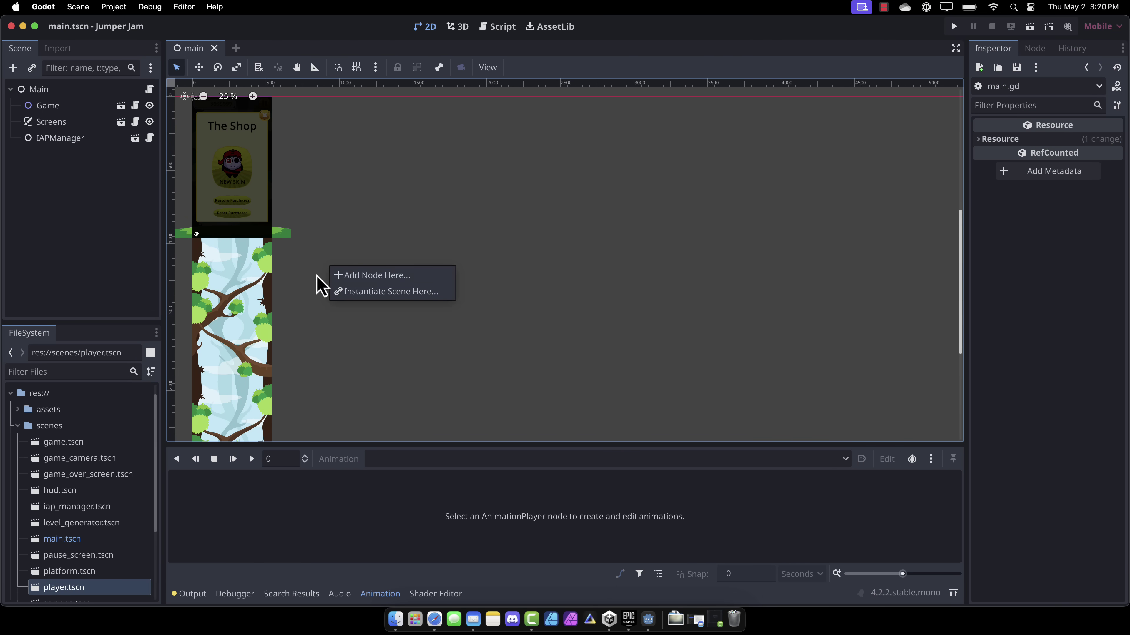
pyautogui.click(298, 290)
pyautogui.rightClick(297, 292)
pyautogui.click(283, 278)
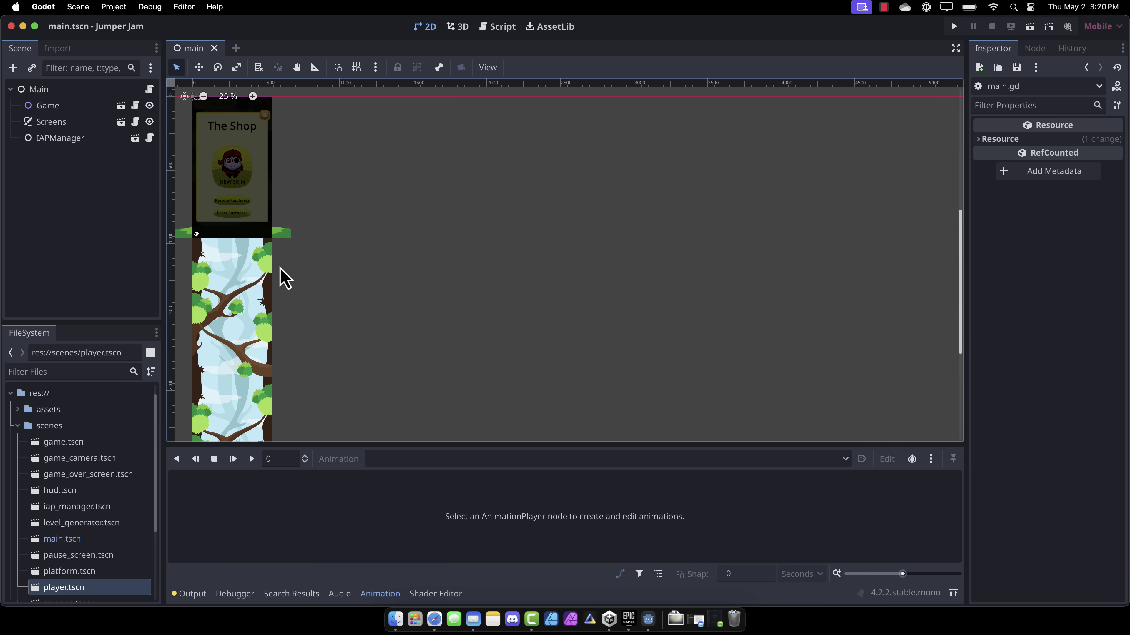
pyautogui.moveTo(282, 278); pyautogui.dragTo(321, 117, button='middle')
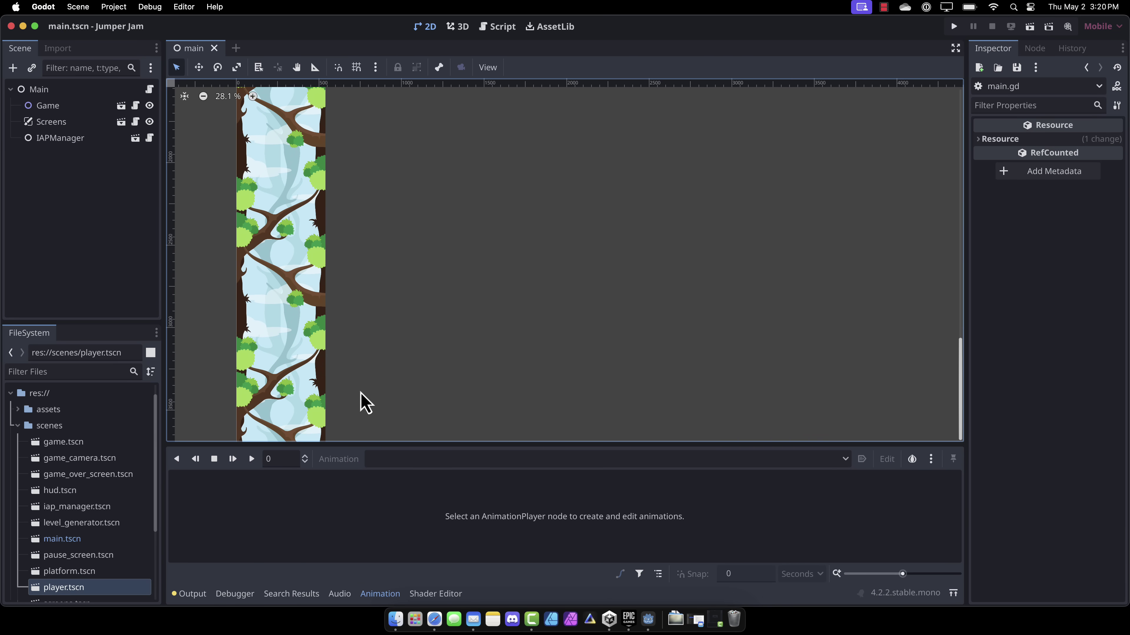
pyautogui.scroll(1, 393, 147)
pyautogui.scroll(5, 415, 227)
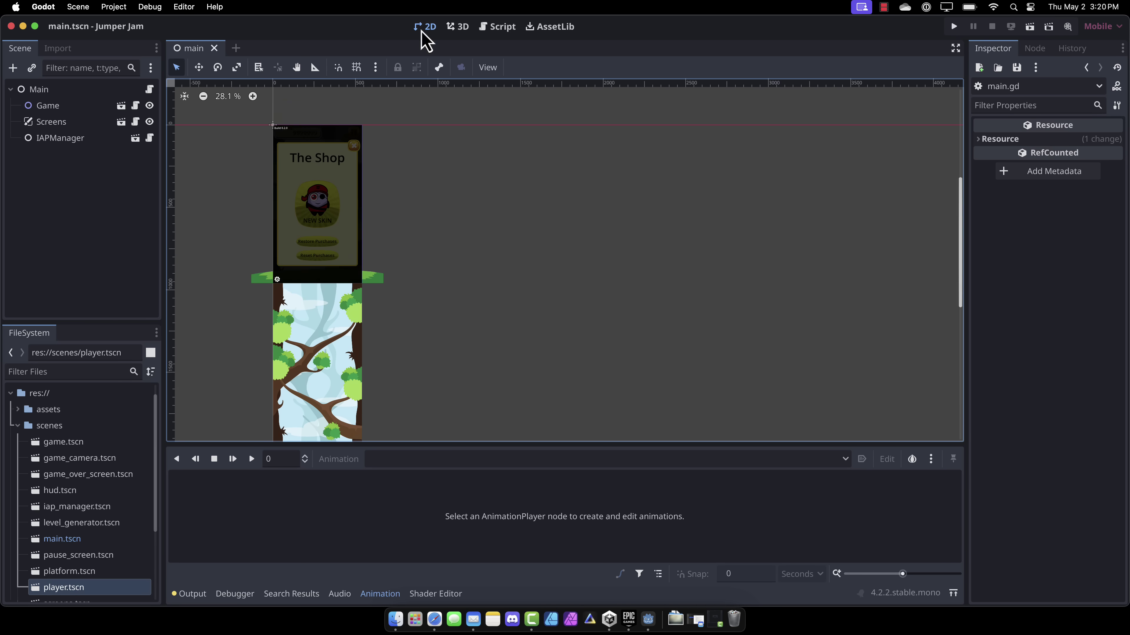
pyautogui.moveTo(446, 209); pyautogui.dragTo(448, 217, button='middle')
# Open the IAPManager node's iap_manager.gd script and scroll through its in-app purchase code.
pyautogui.click(51, 138)
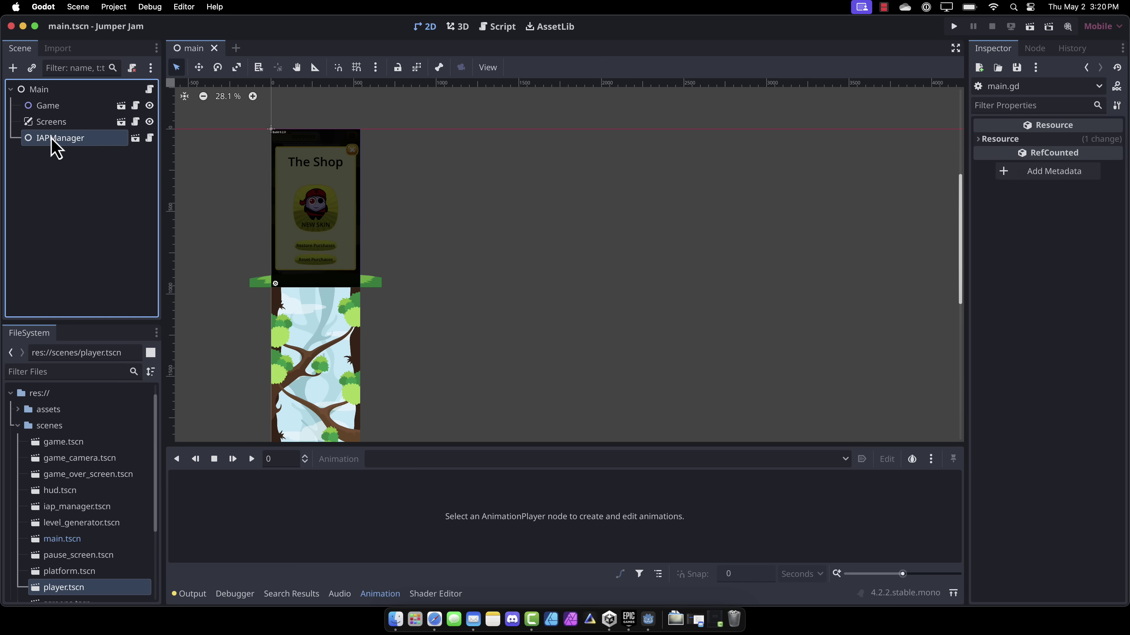
pyautogui.click(149, 139)
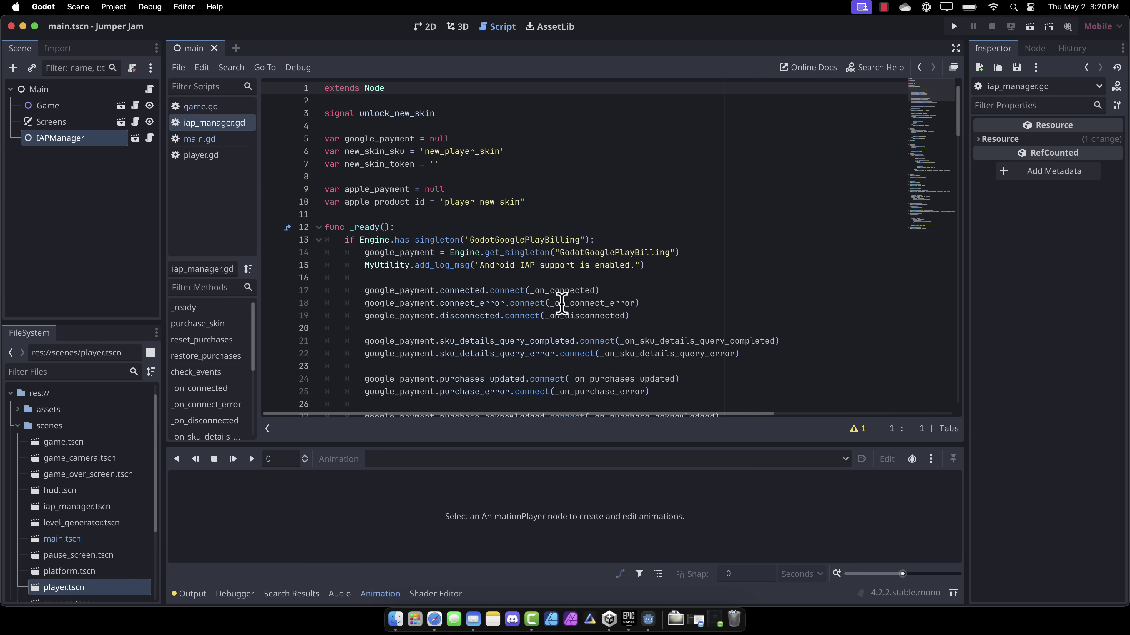
pyautogui.scroll(-7, 706, 309)
pyautogui.scroll(-20, 706, 309)
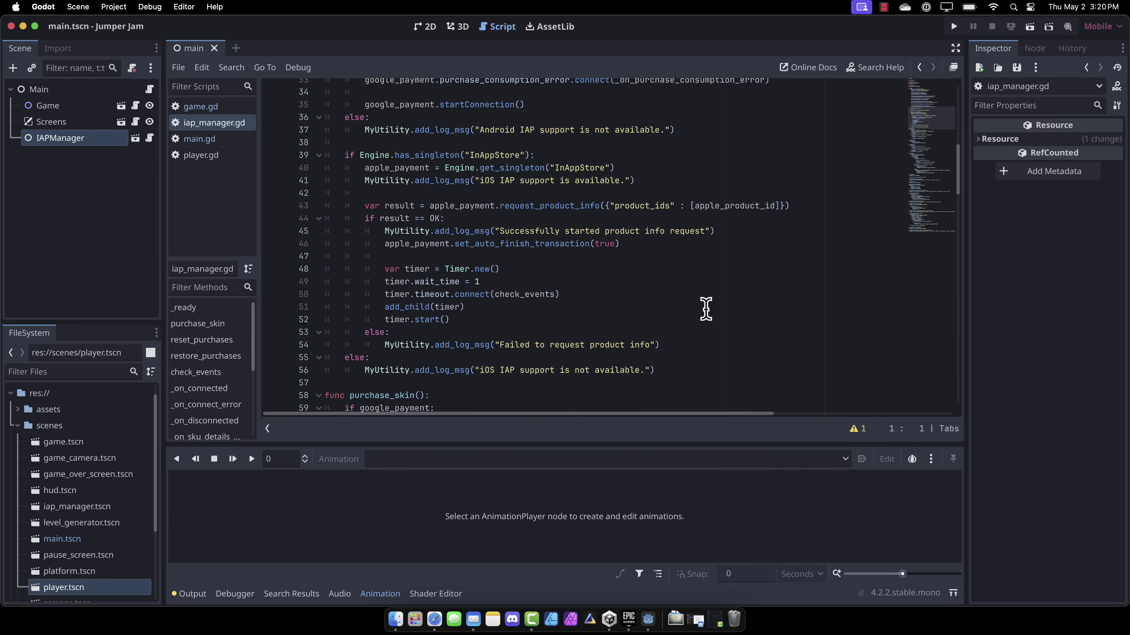
pyautogui.scroll(-15, 706, 309)
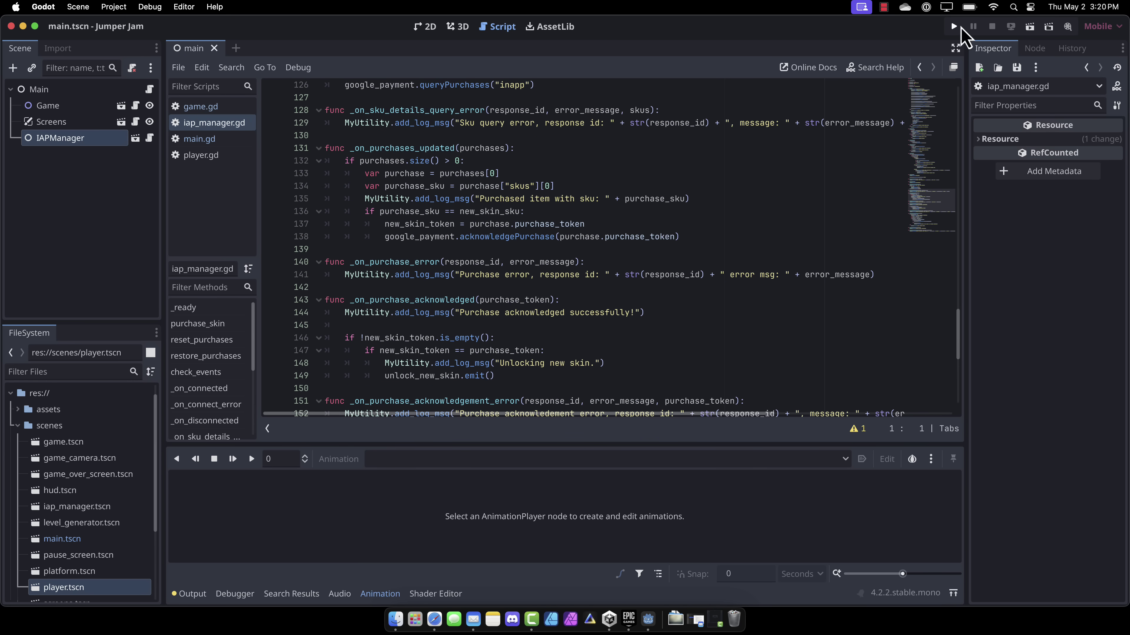
# Run Jumper Jam, play a round, pause back to the menu, view the Shop, then close the game.
pyautogui.click(954, 27)
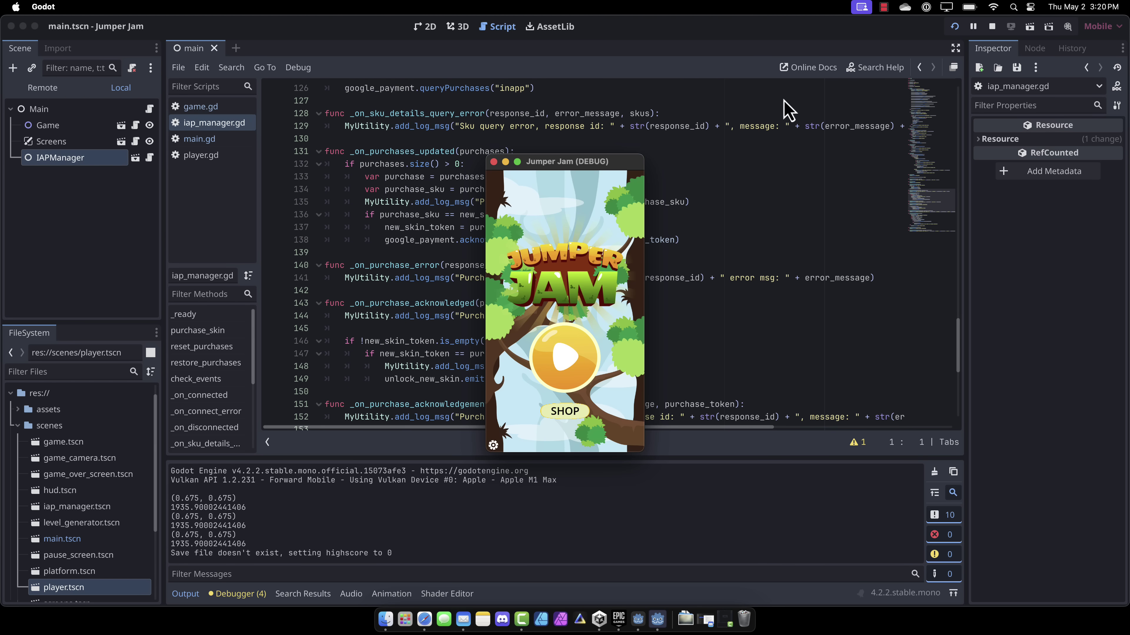
pyautogui.click(564, 362)
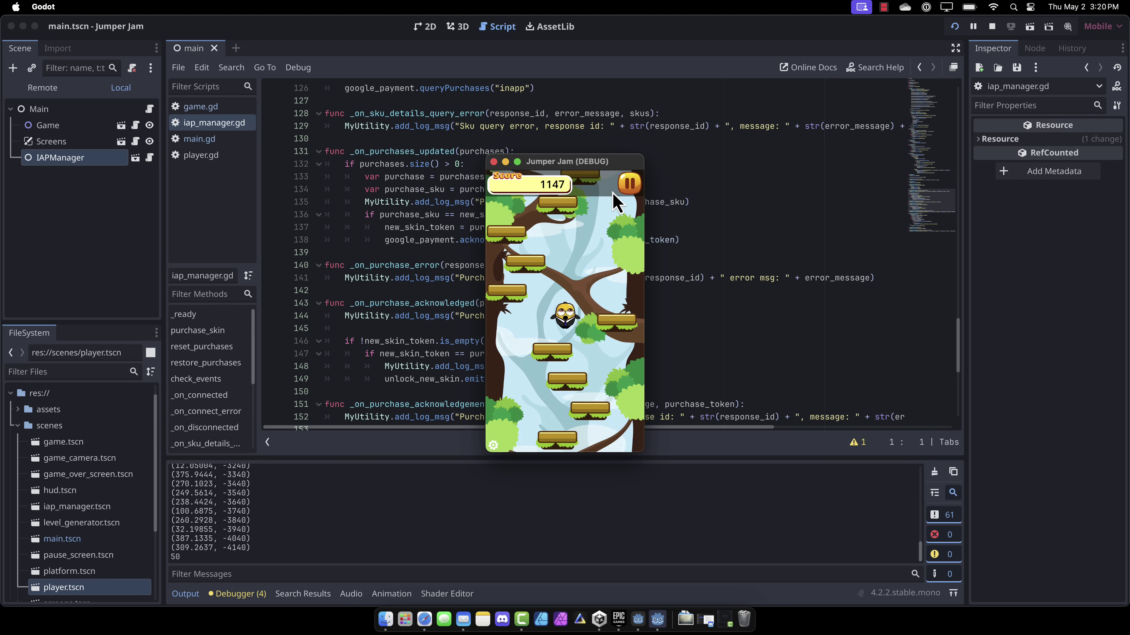
pyautogui.click(628, 193)
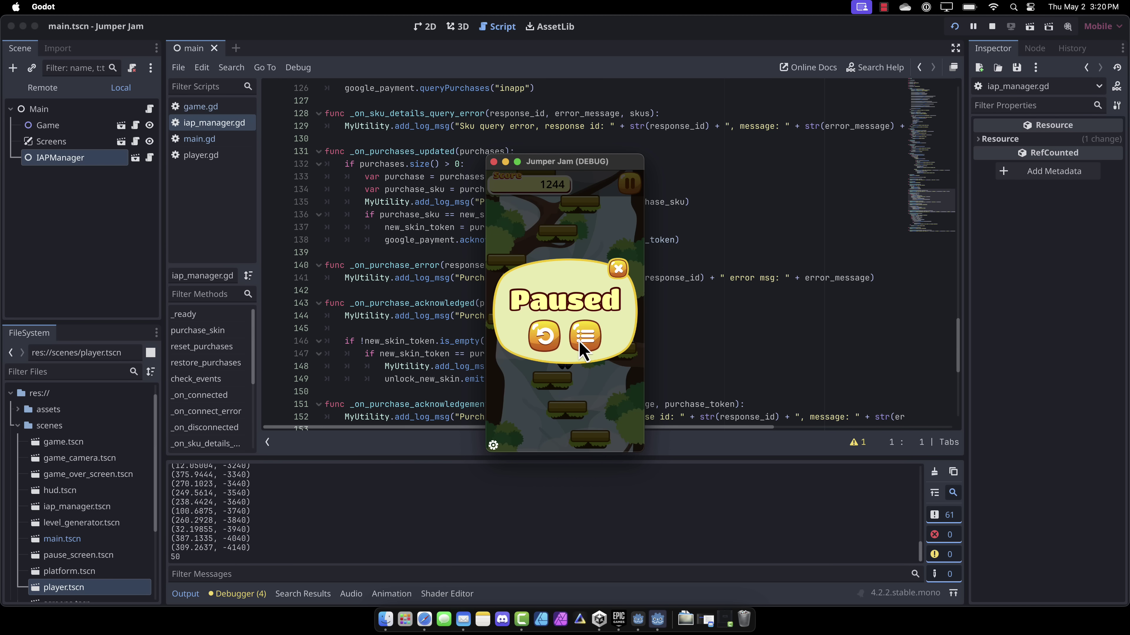
pyautogui.click(584, 338)
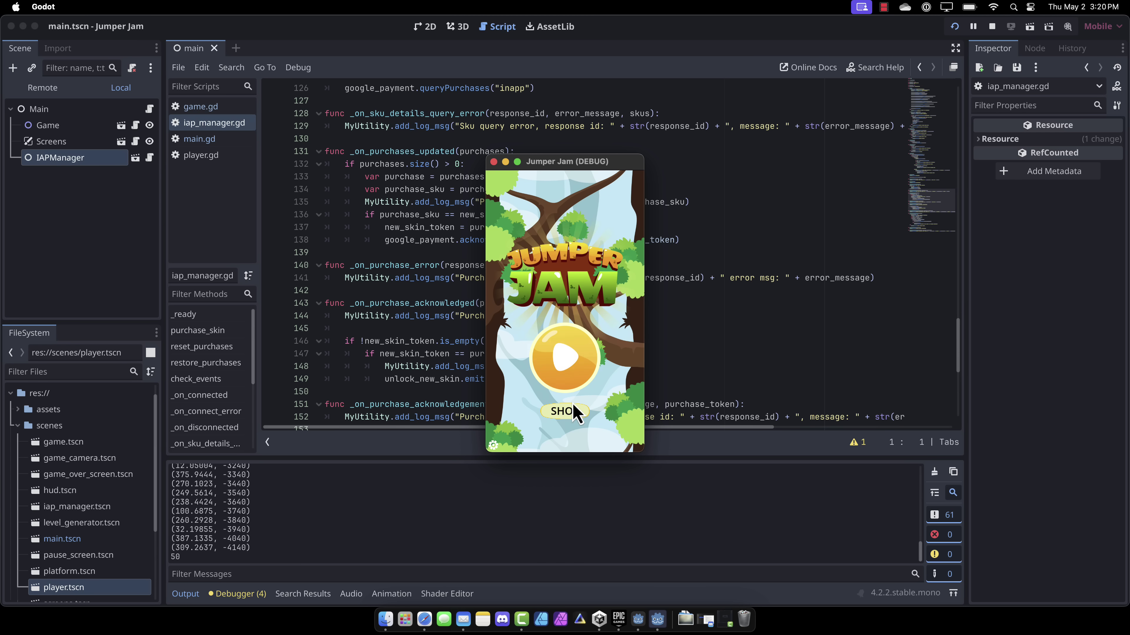
pyautogui.click(573, 413)
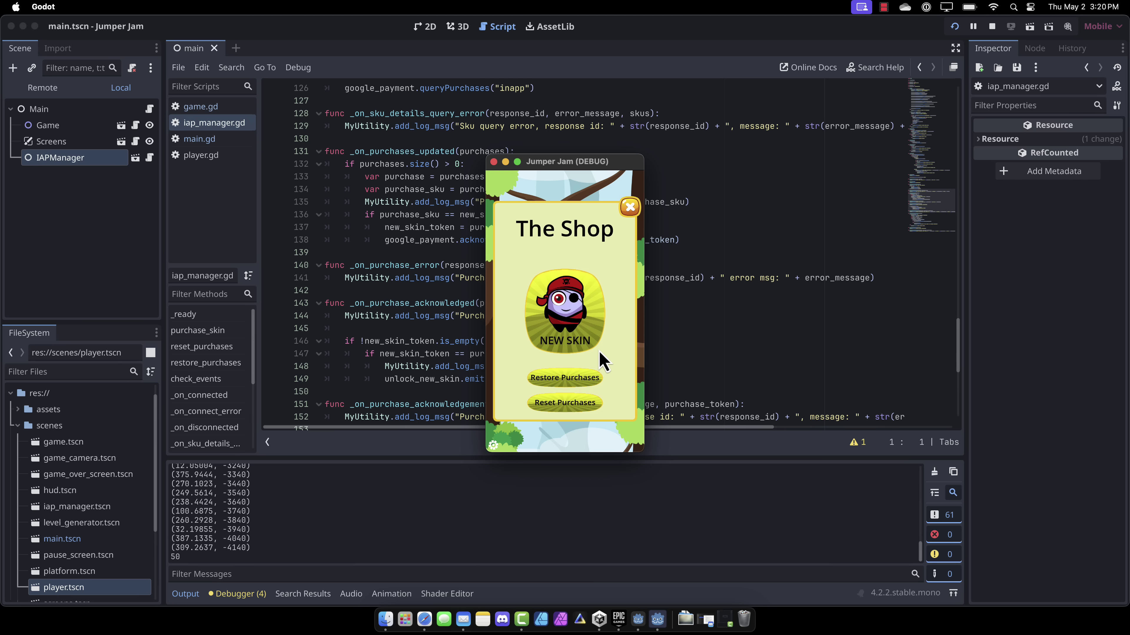
pyautogui.click(494, 161)
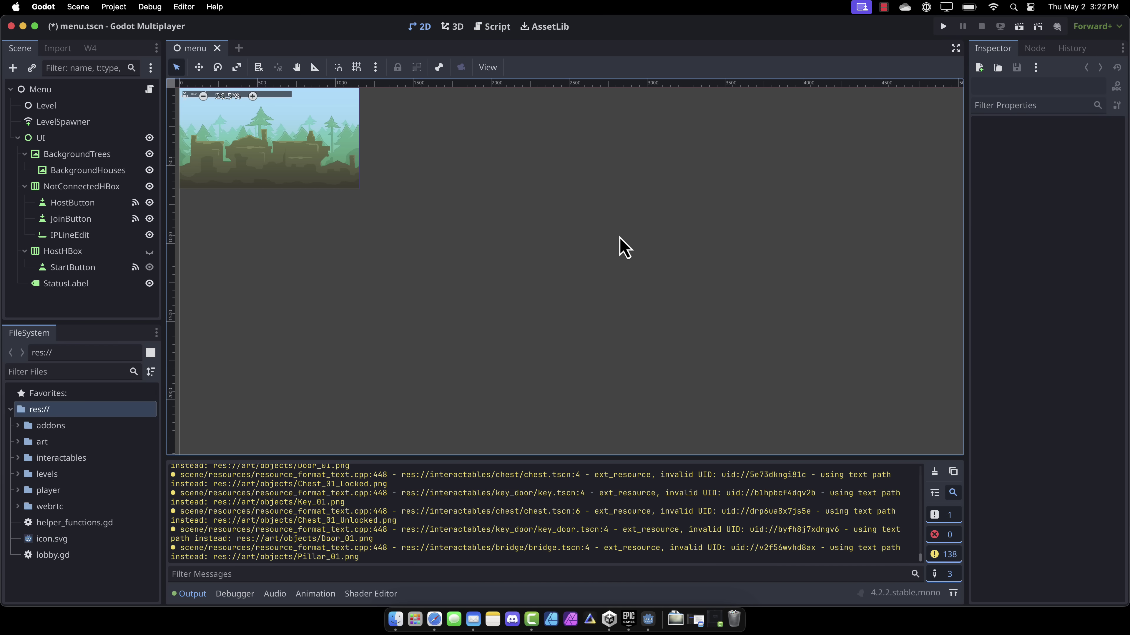
# Glance at the Humble bundle page, then return to Godot and run Godot Multiplayer, saving menu.tscn.
pyautogui.hotkey('ctrl', 'Right')
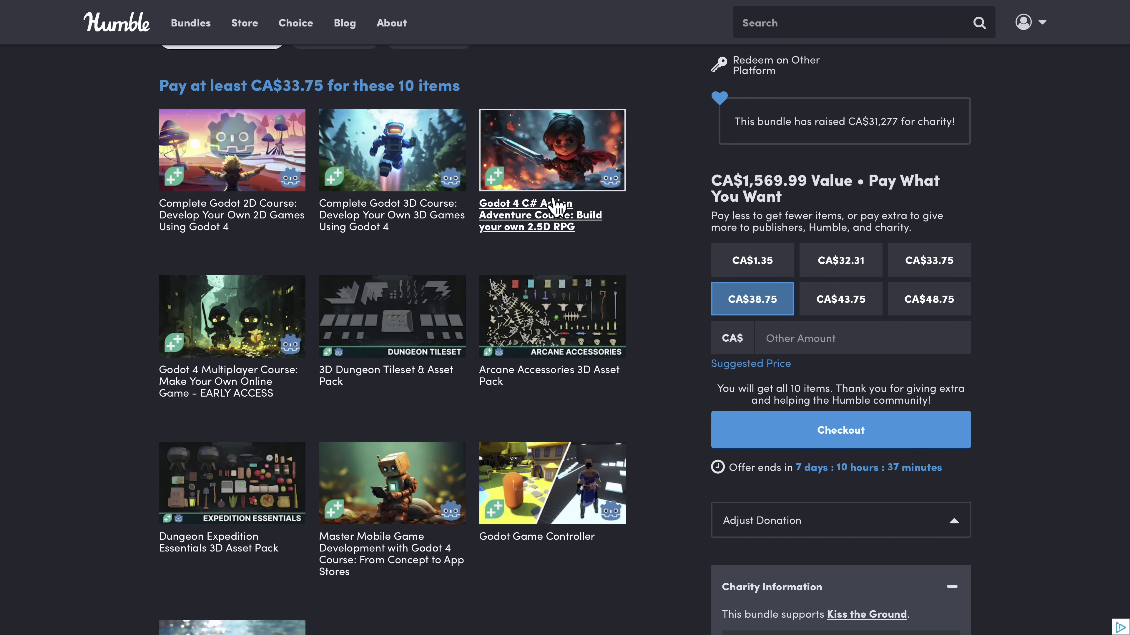
pyautogui.hotkey('ctrl', 'Left')
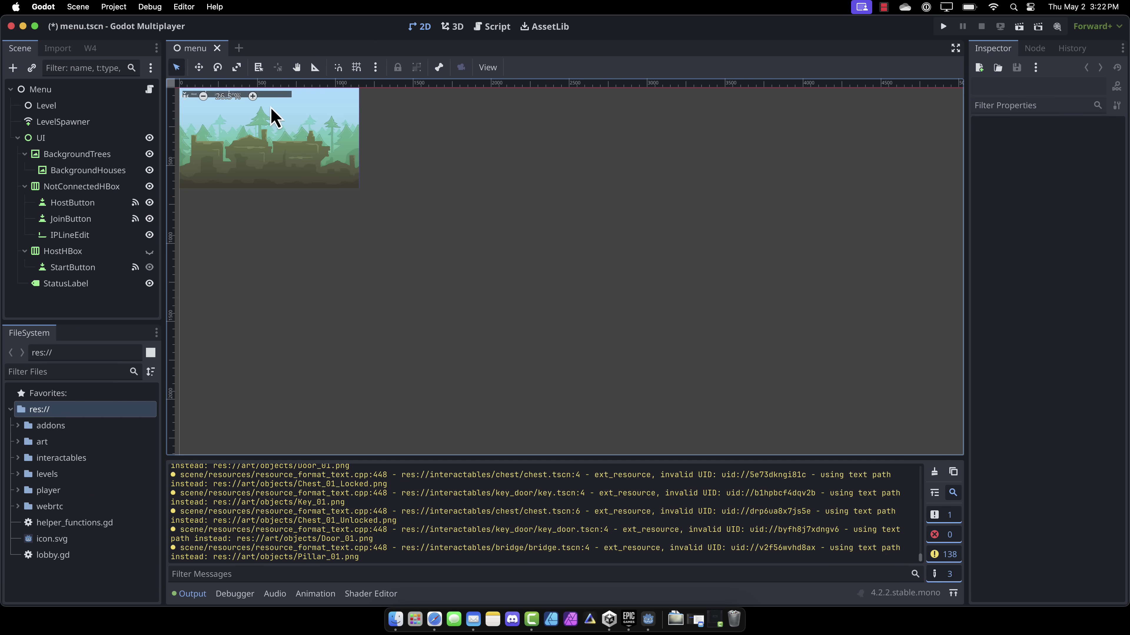
pyautogui.click(942, 26)
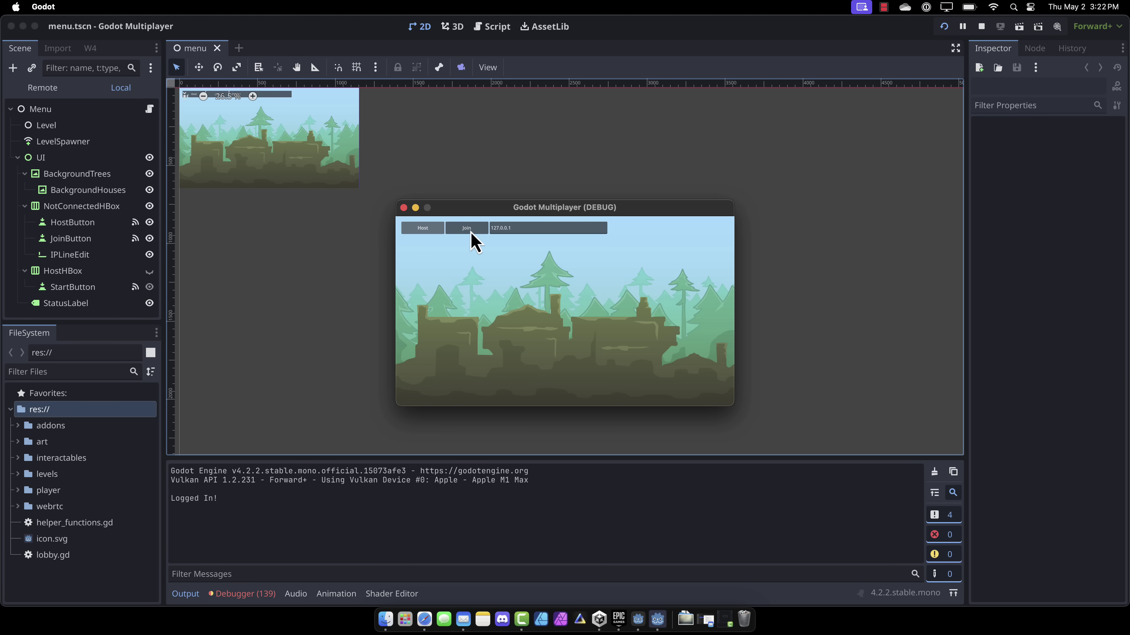
# Host a game with Start, walk the character right, left, then right again, and close the game window.
pyautogui.click(435, 228)
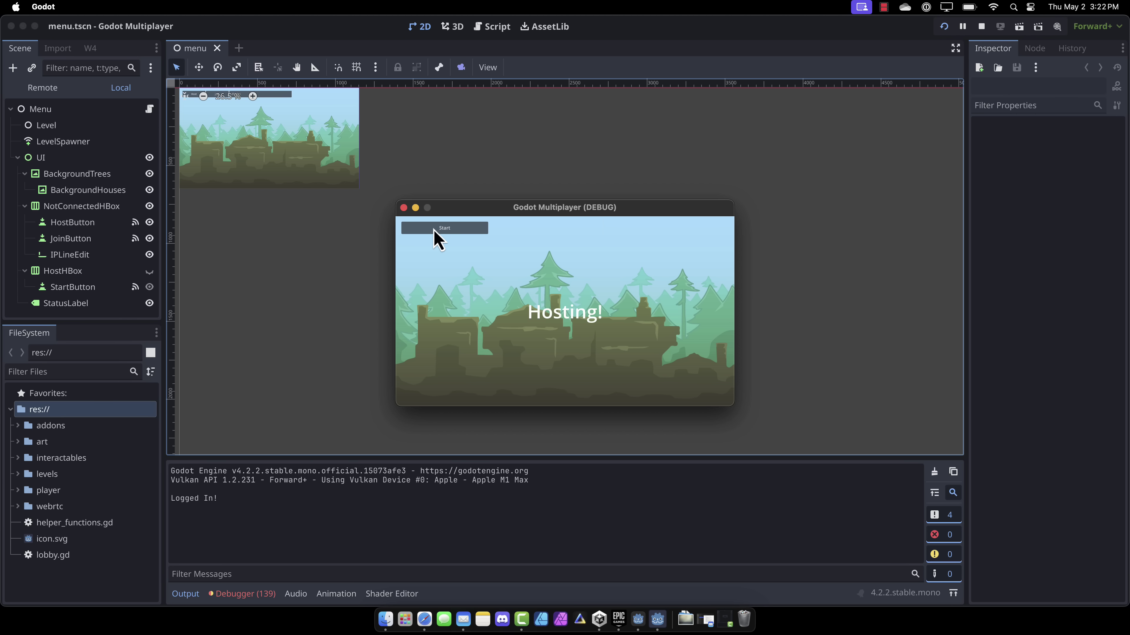
pyautogui.click(434, 229)
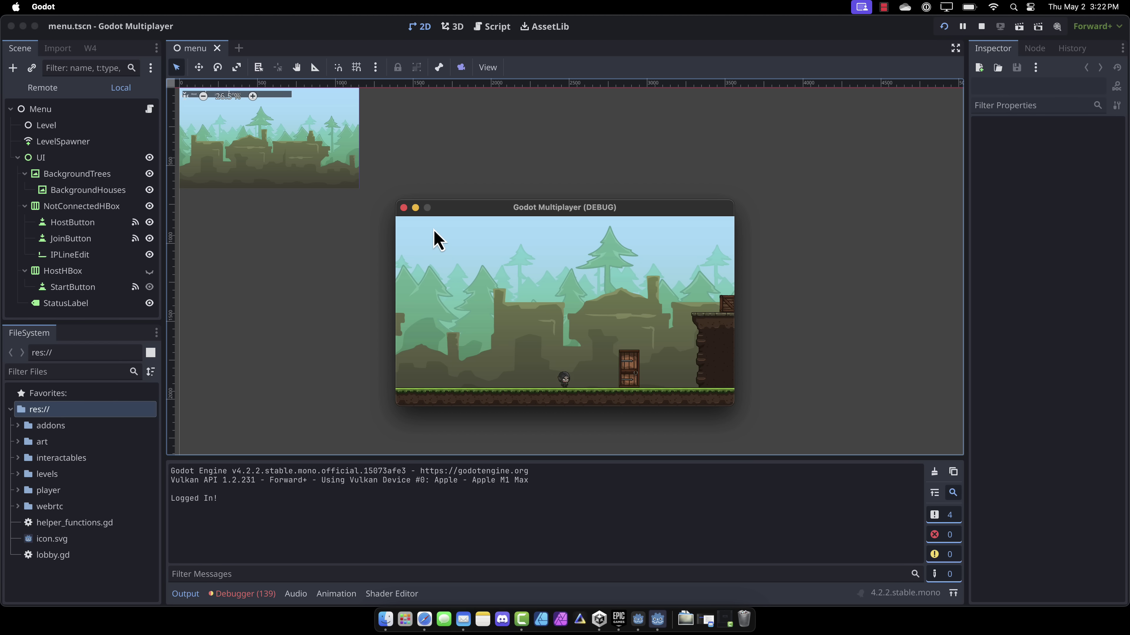
pyautogui.press('Right')
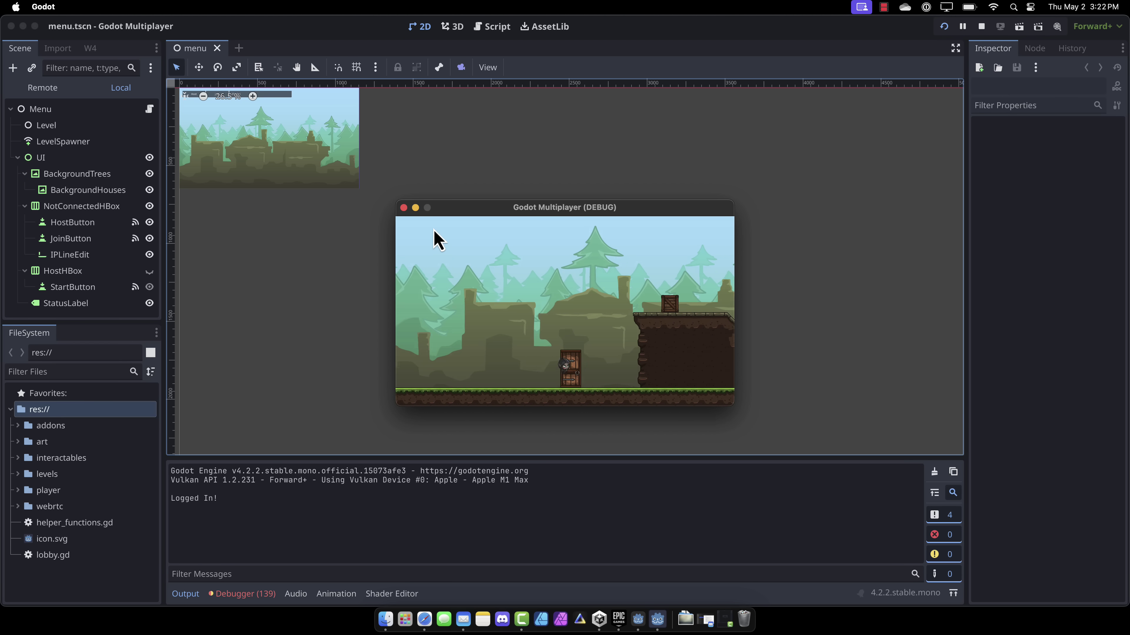
pyautogui.press('Right')
pyautogui.press('Left')
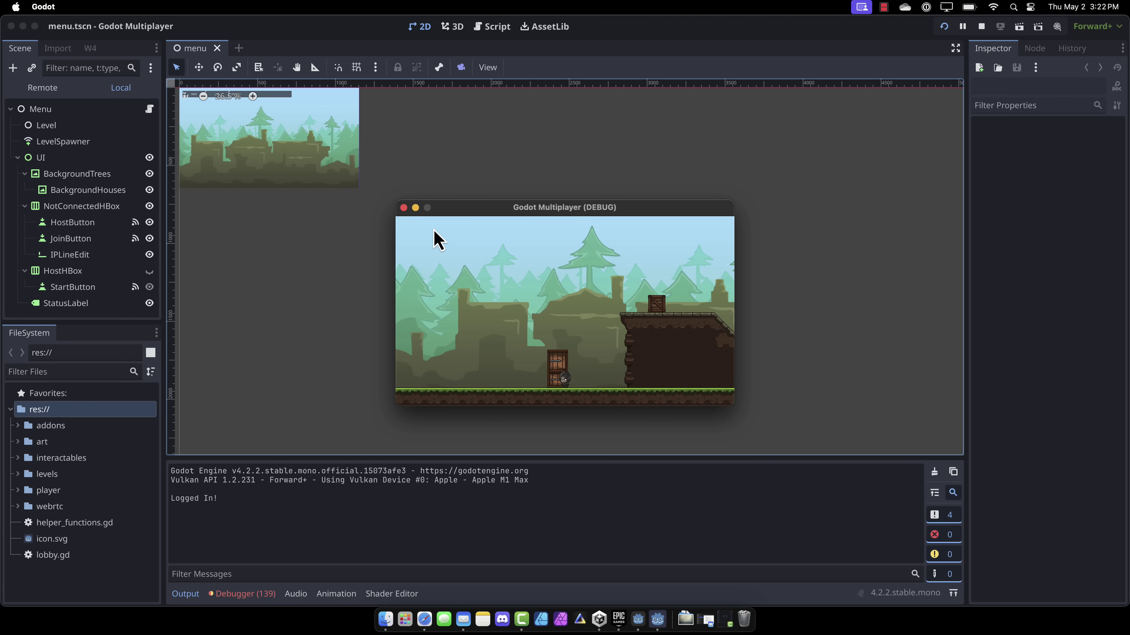
pyautogui.press('Left')
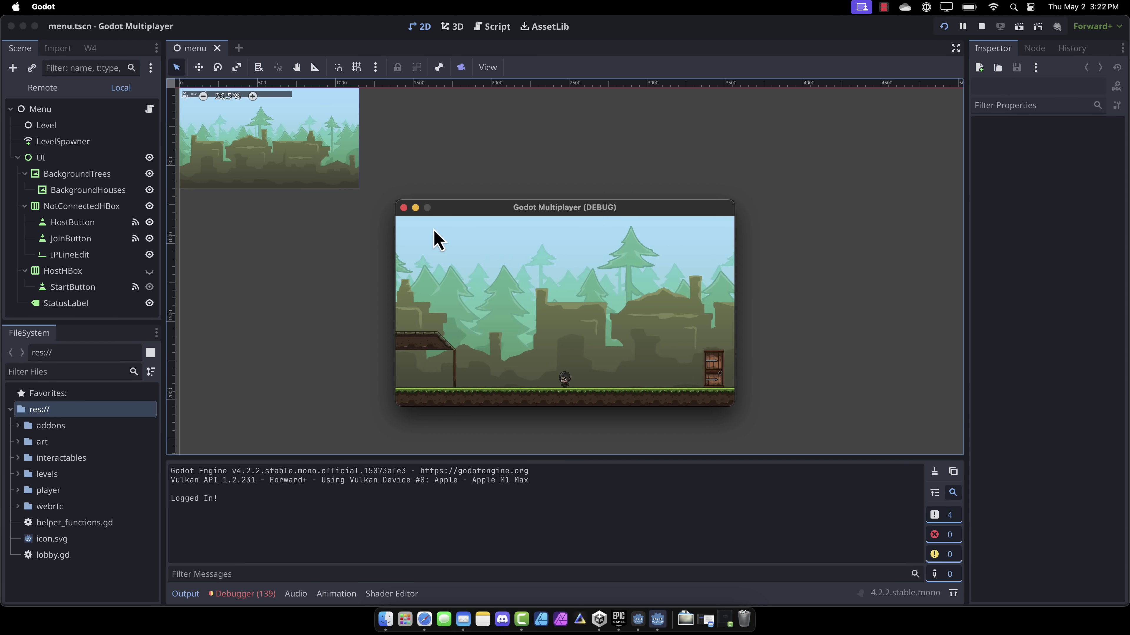
pyautogui.press('Right')
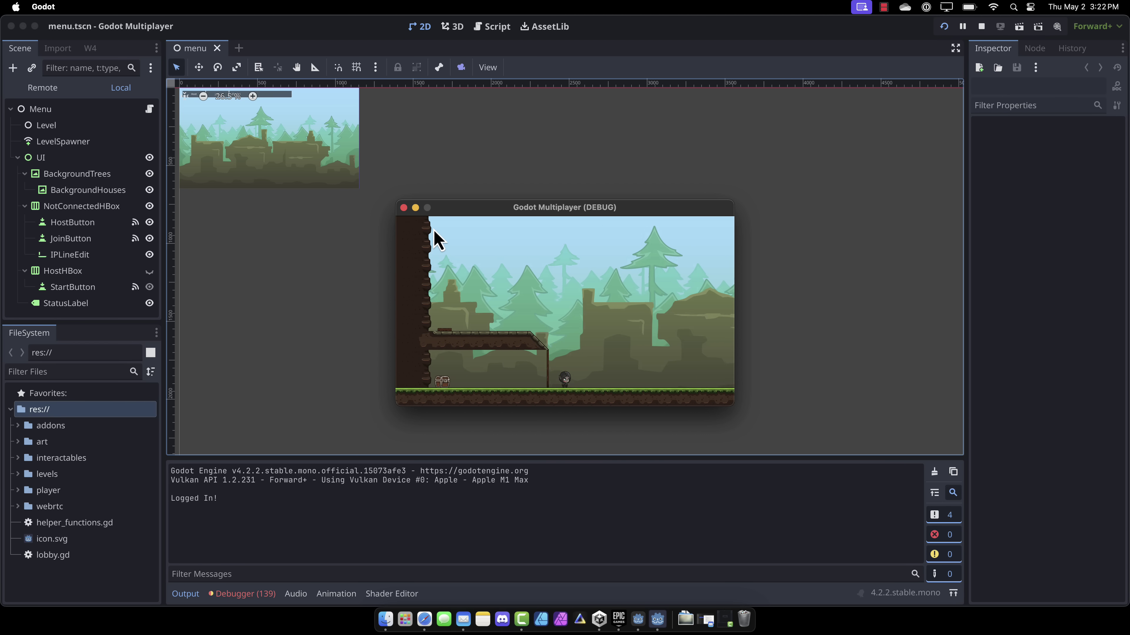
pyautogui.press('Right')
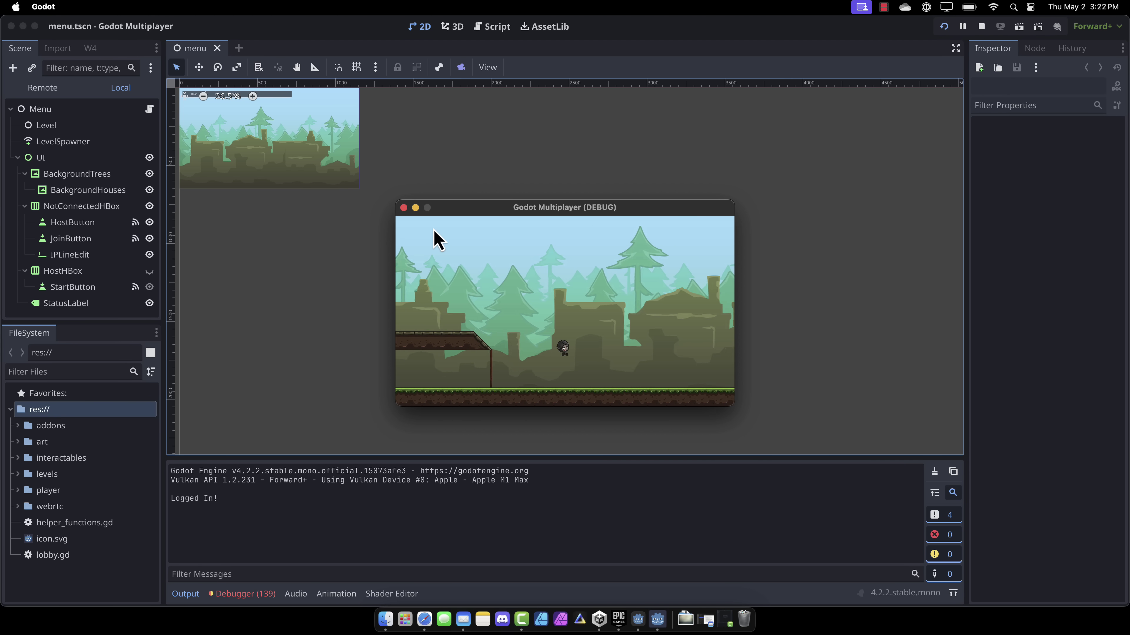
pyautogui.click(404, 207)
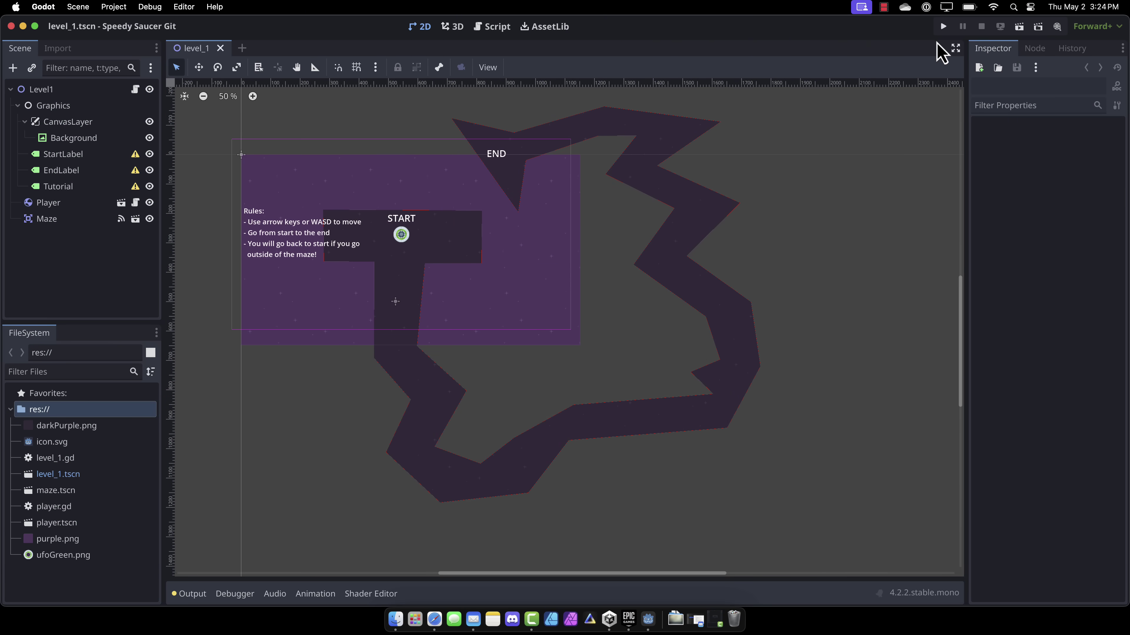
# Run Speedy Saucer Git and steer the saucer down and left through the maze from START.
pyautogui.click(943, 27)
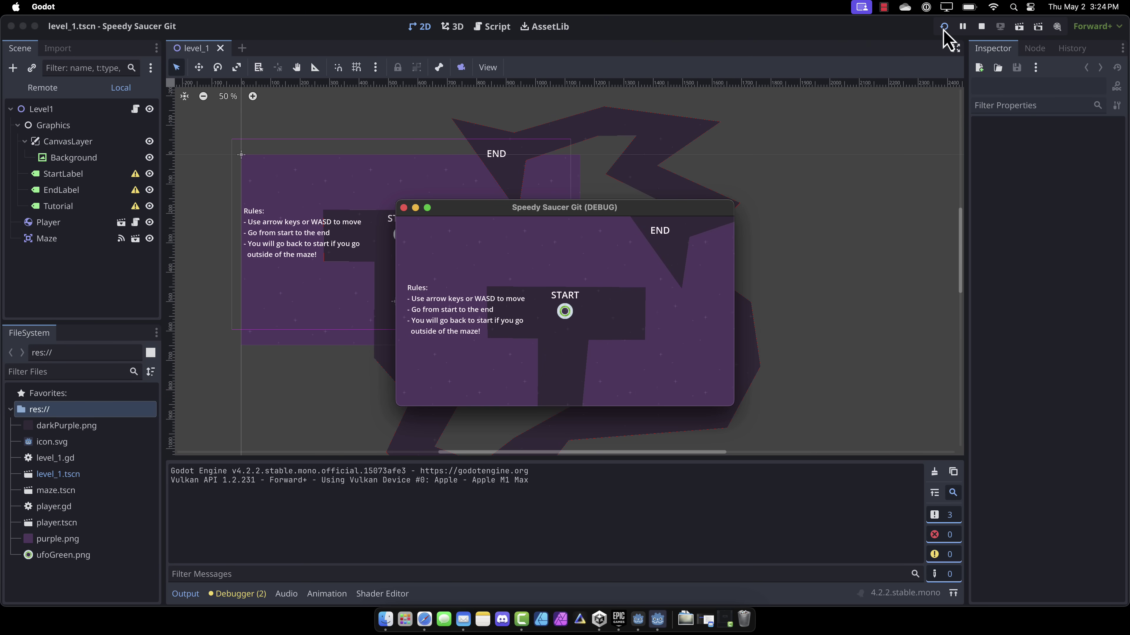
pyautogui.press('Down')
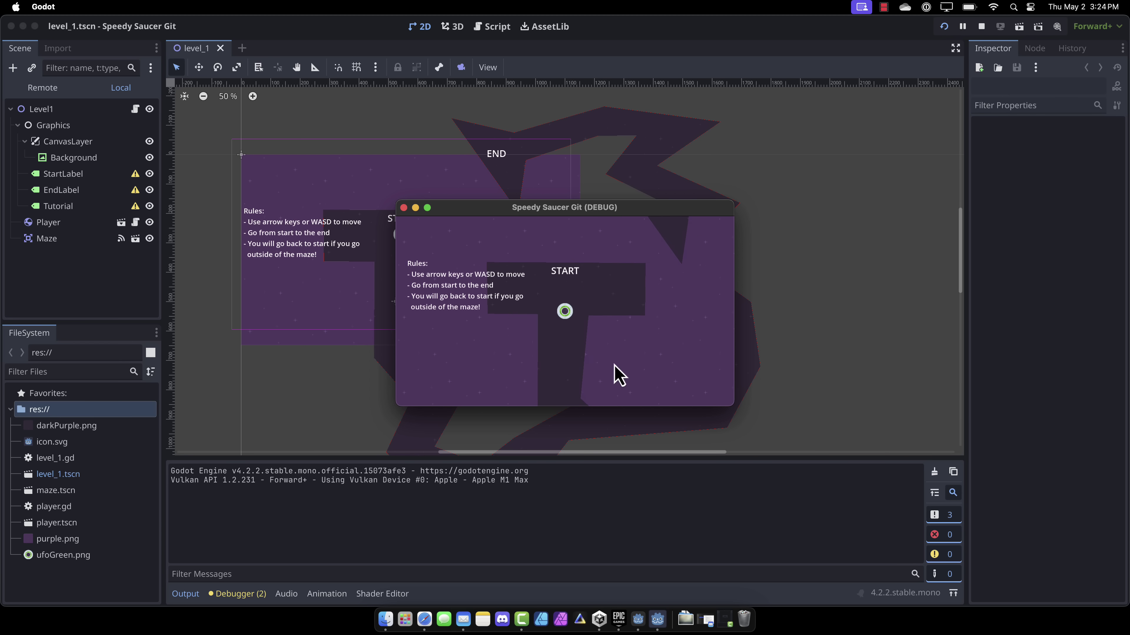
pyautogui.press('Down')
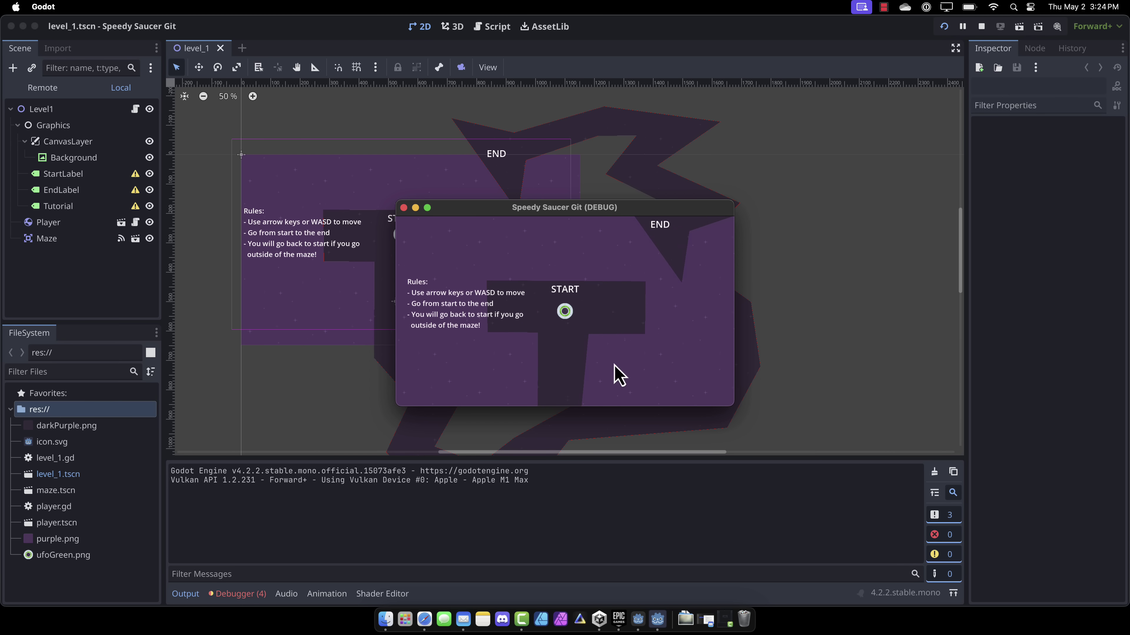
pyautogui.press('Down')
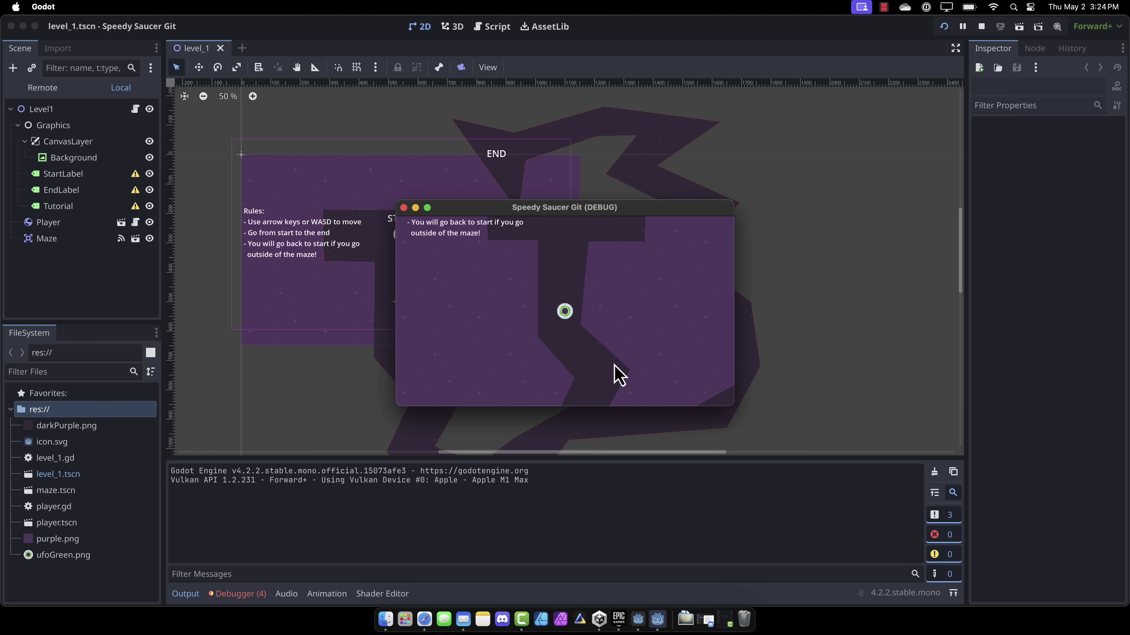
pyautogui.press('Left')
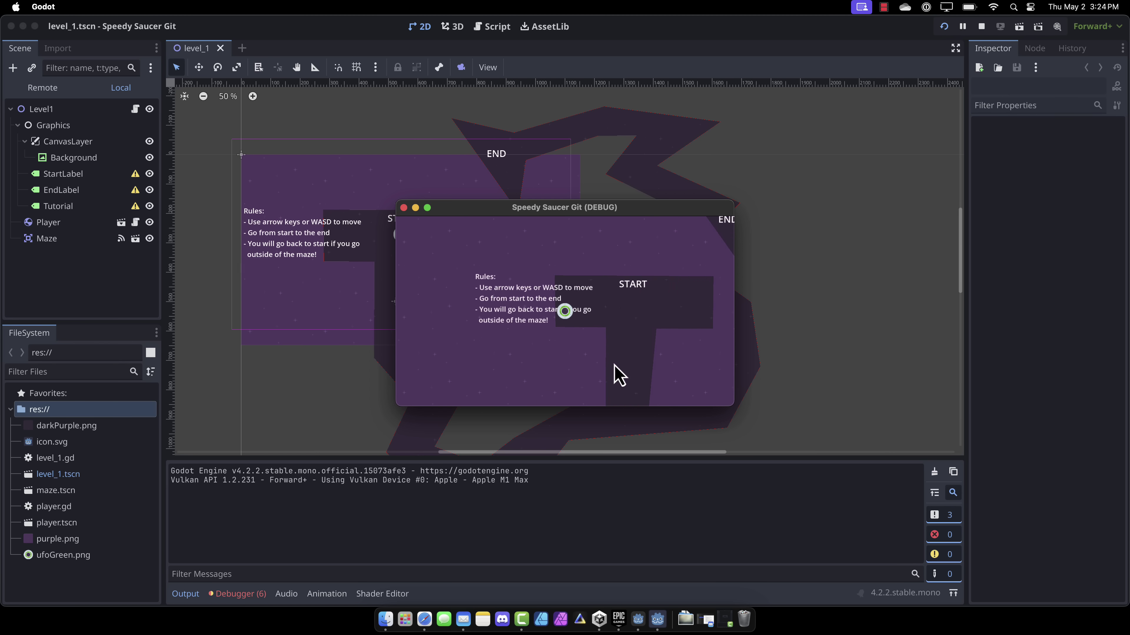
pyautogui.press('Down')
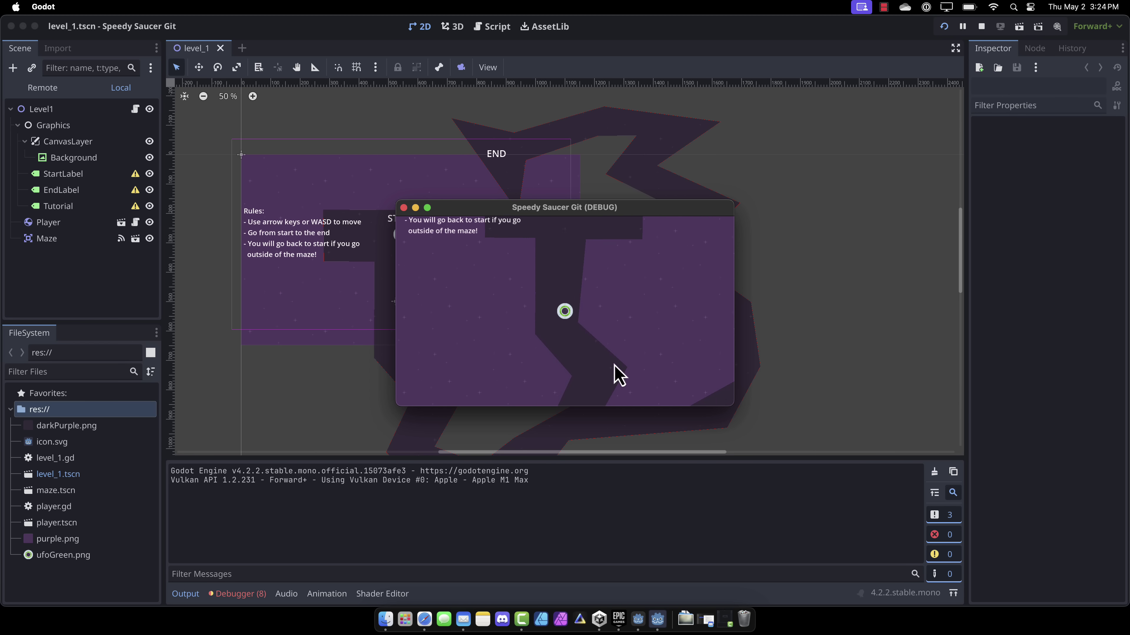
pyautogui.press('Down')
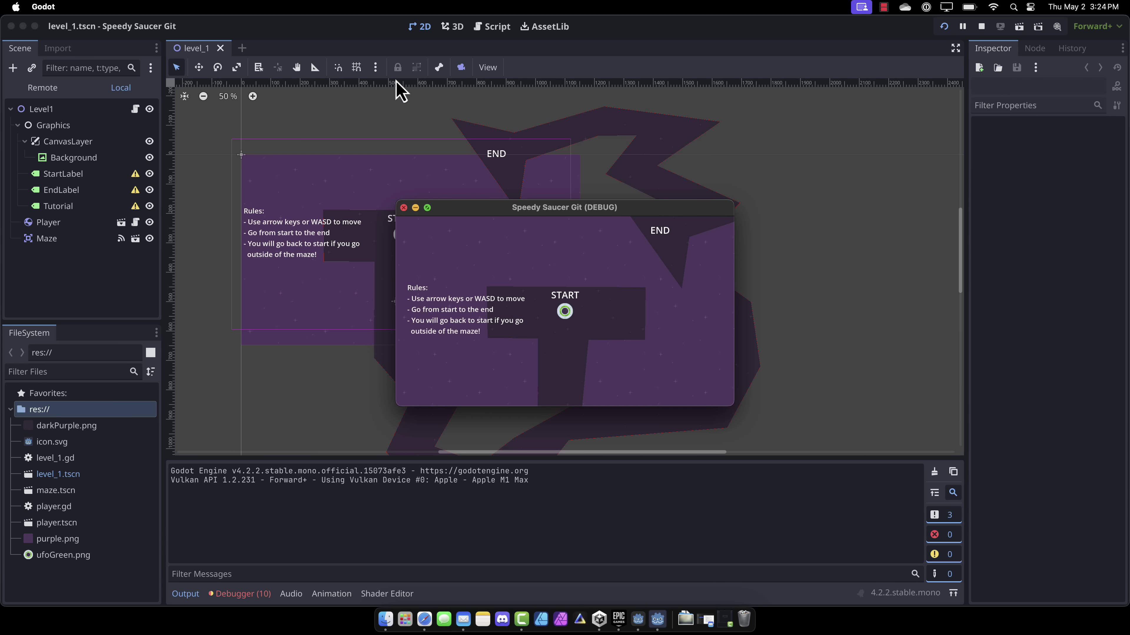
# Stop the game, quit to the project list, filter by tag:2d and open Martian Mike.
pyautogui.press('super+q')
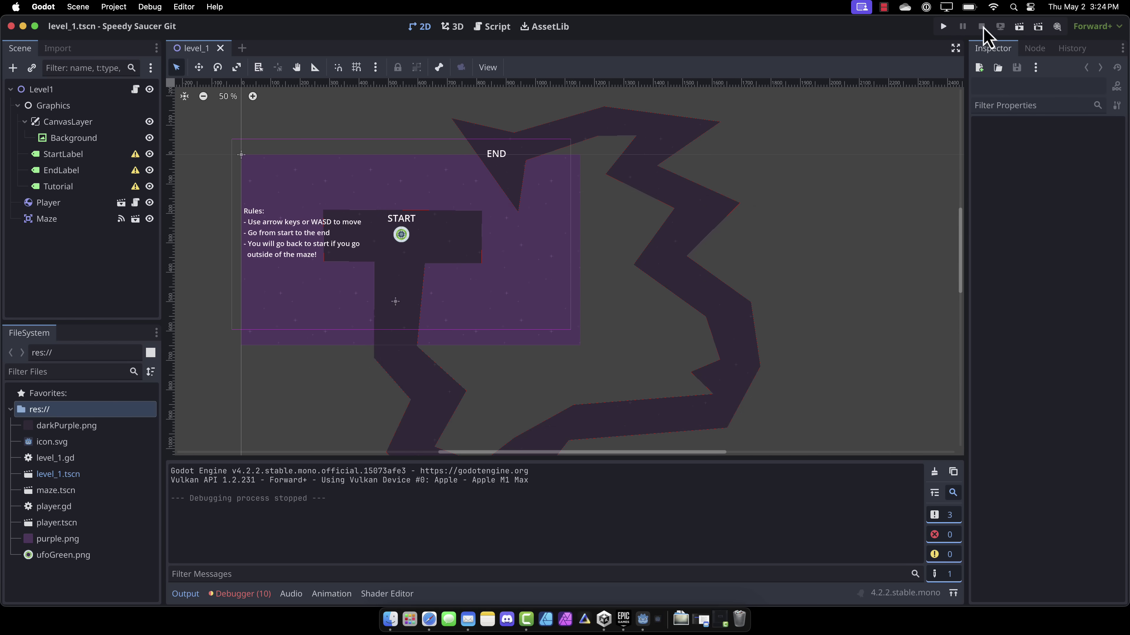
pyautogui.click(112, 8)
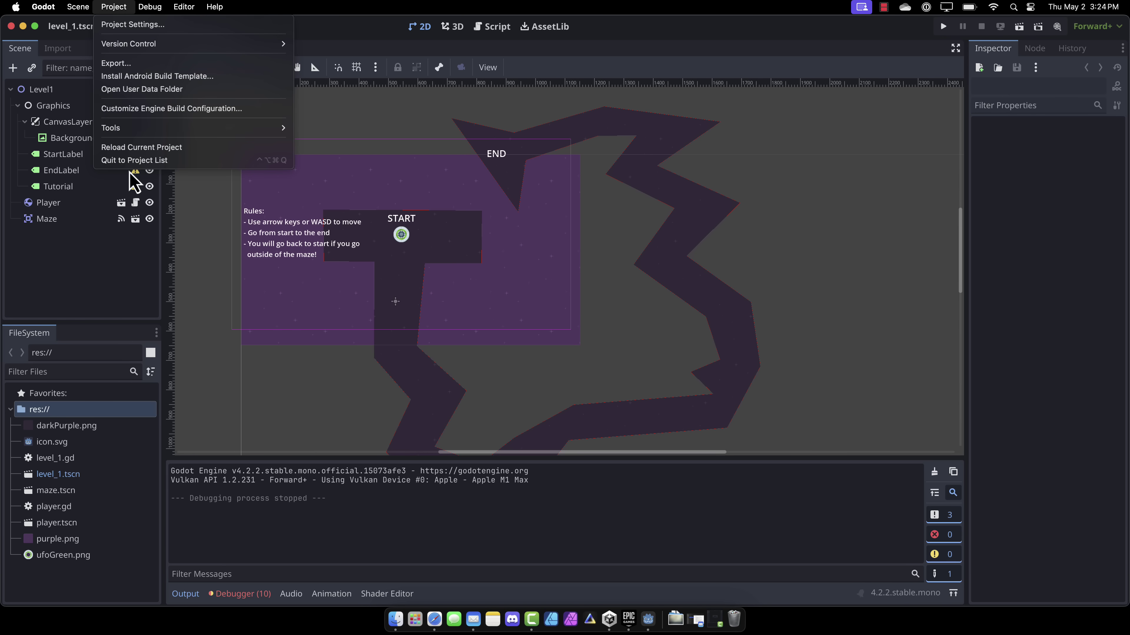
pyautogui.click(149, 161)
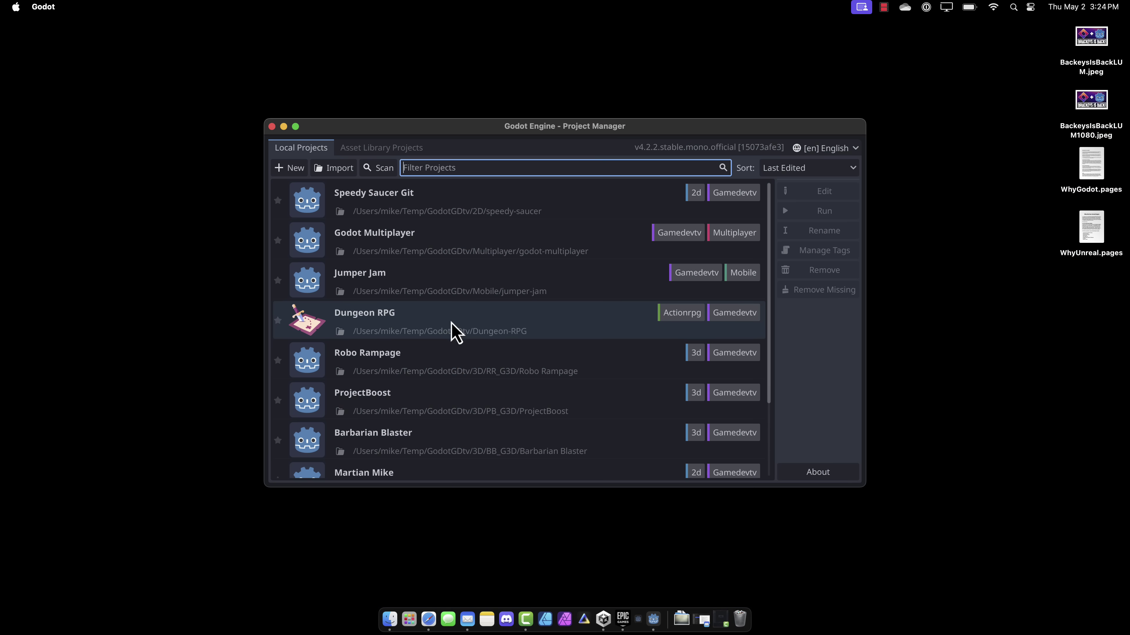
pyautogui.click(696, 193)
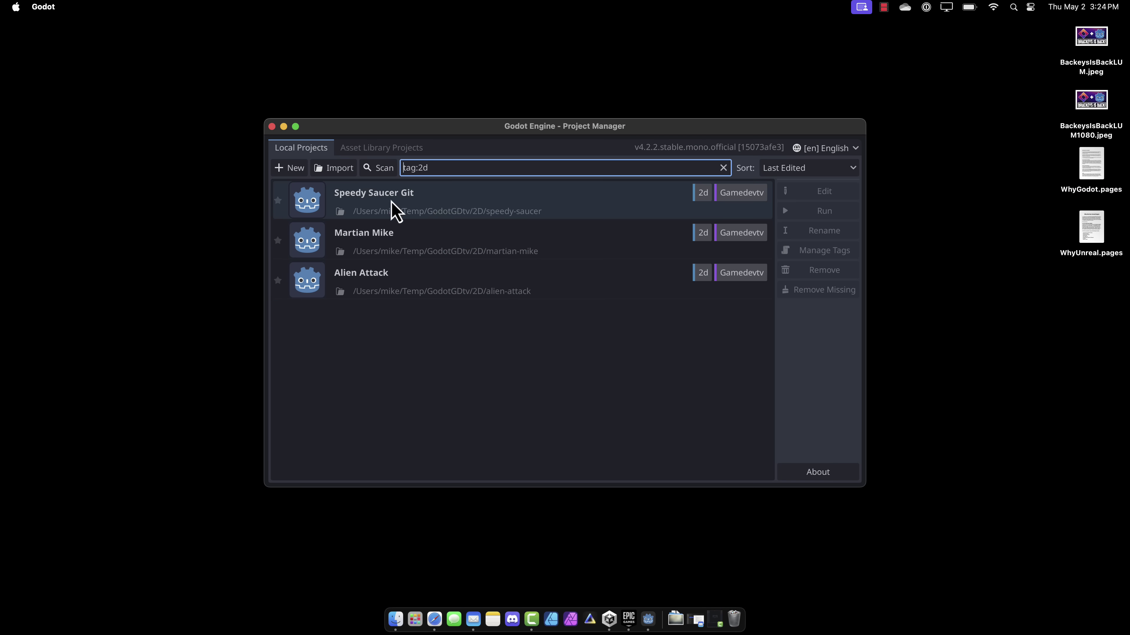
pyautogui.doubleClick(386, 239)
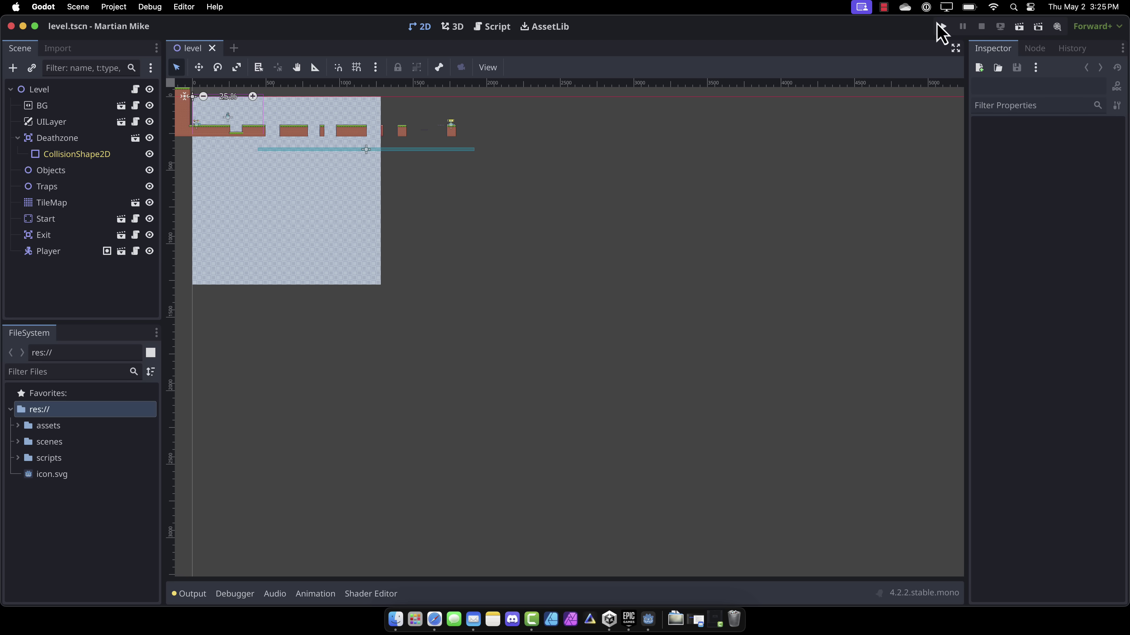
# Run Martian Mike, run right and jump across the gaps and platforms, then stop the game.
pyautogui.click(939, 27)
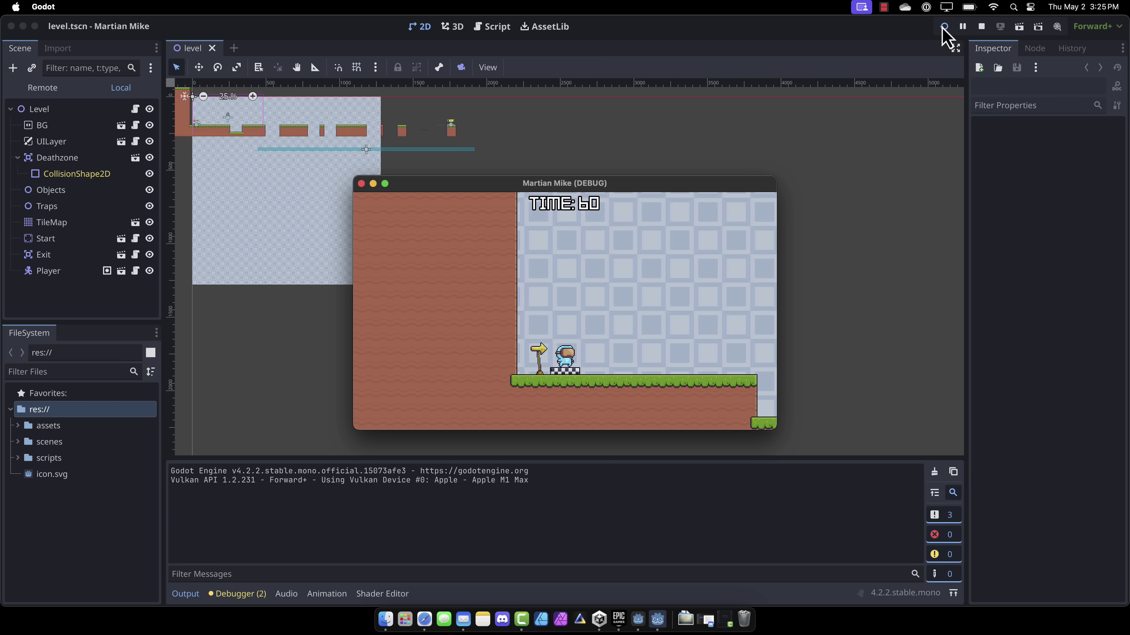
pyautogui.press('Right')
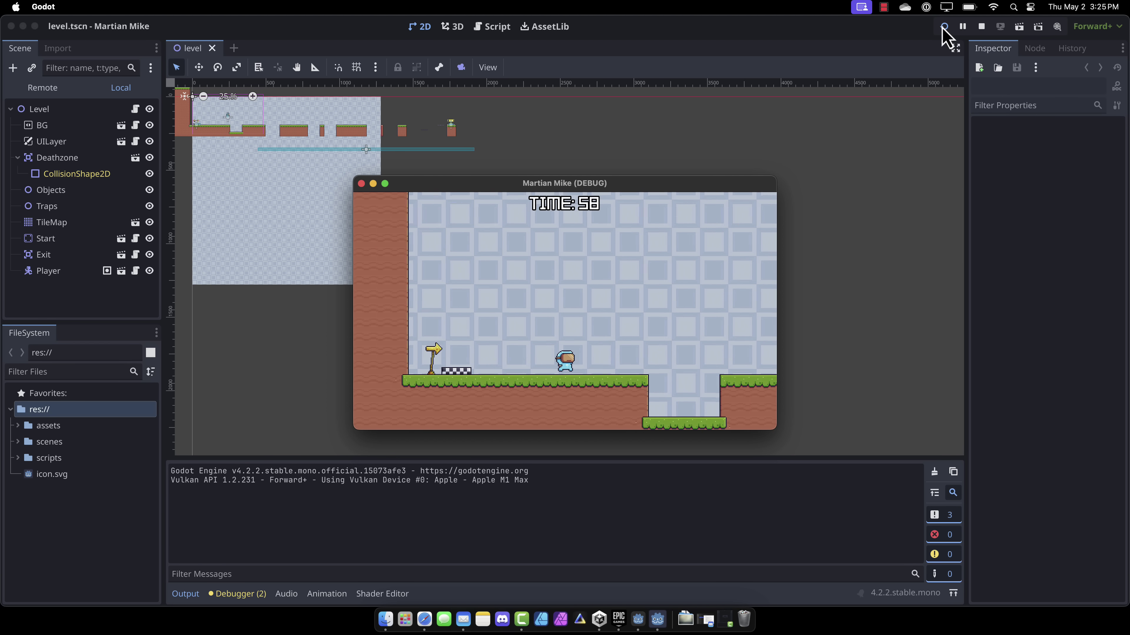
pyautogui.press('space')
pyautogui.press('Right')
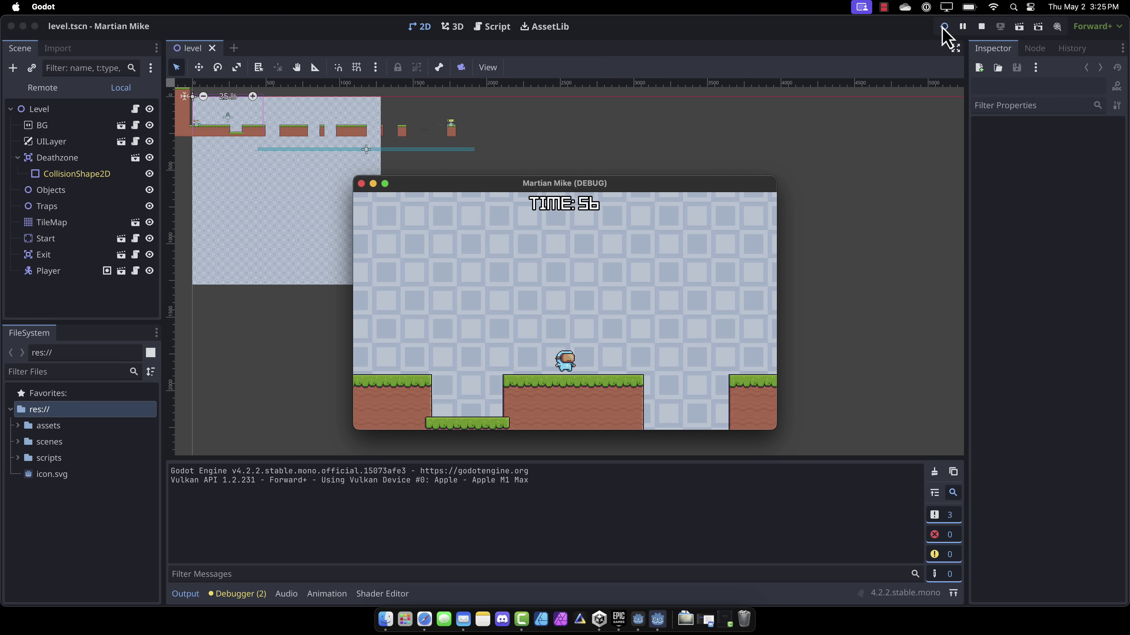
pyautogui.press('space')
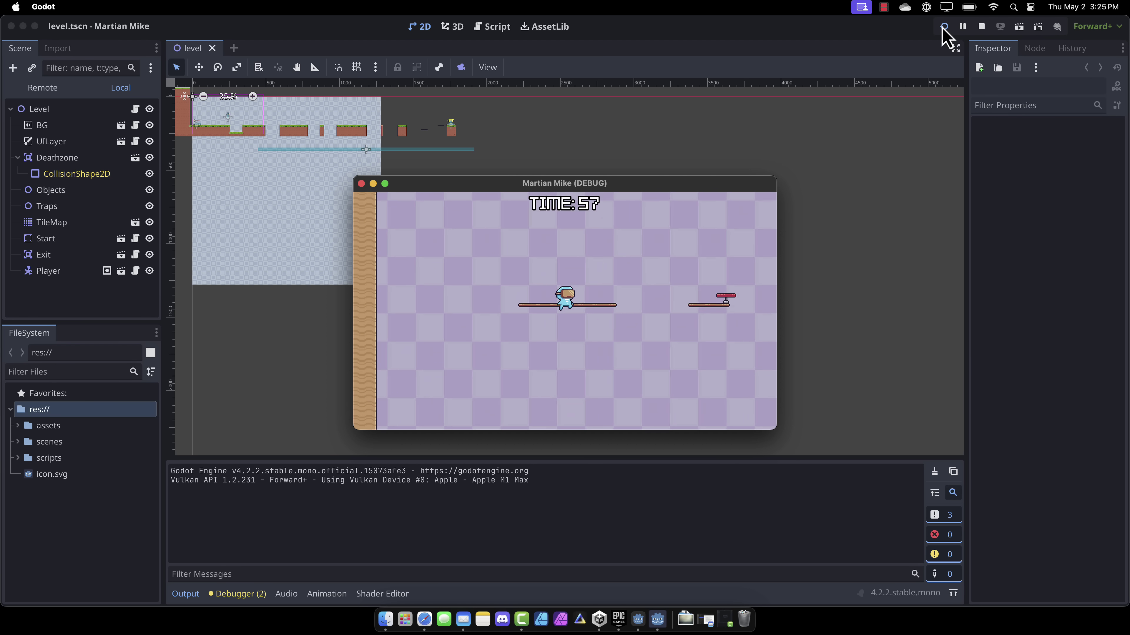
pyautogui.press('Right')
pyautogui.press('space')
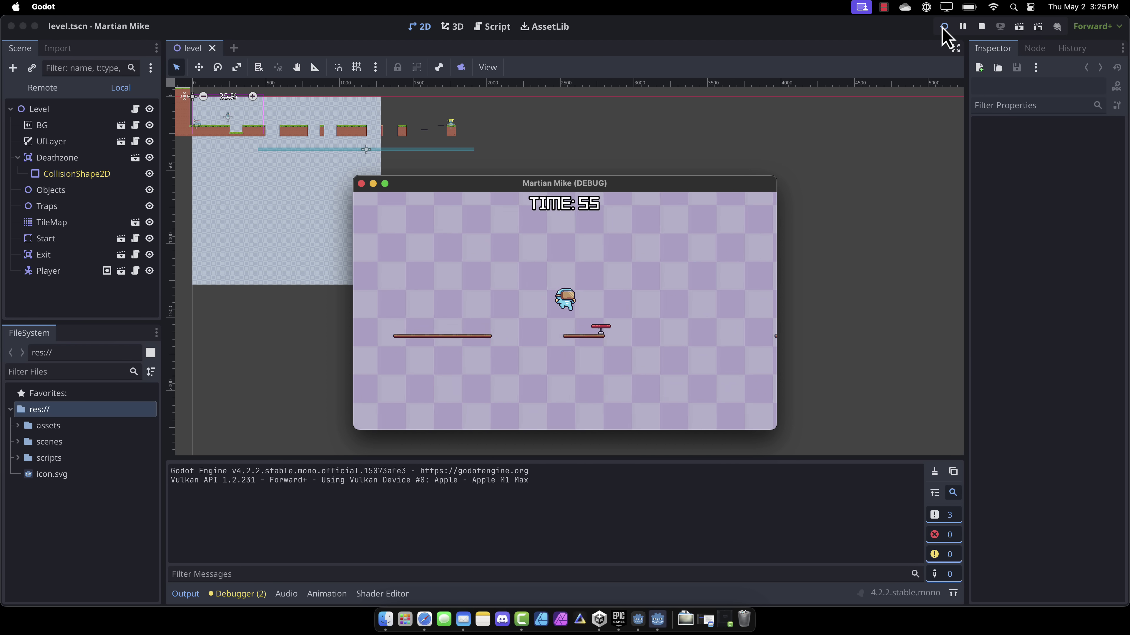
pyautogui.press('Right')
pyautogui.press('space')
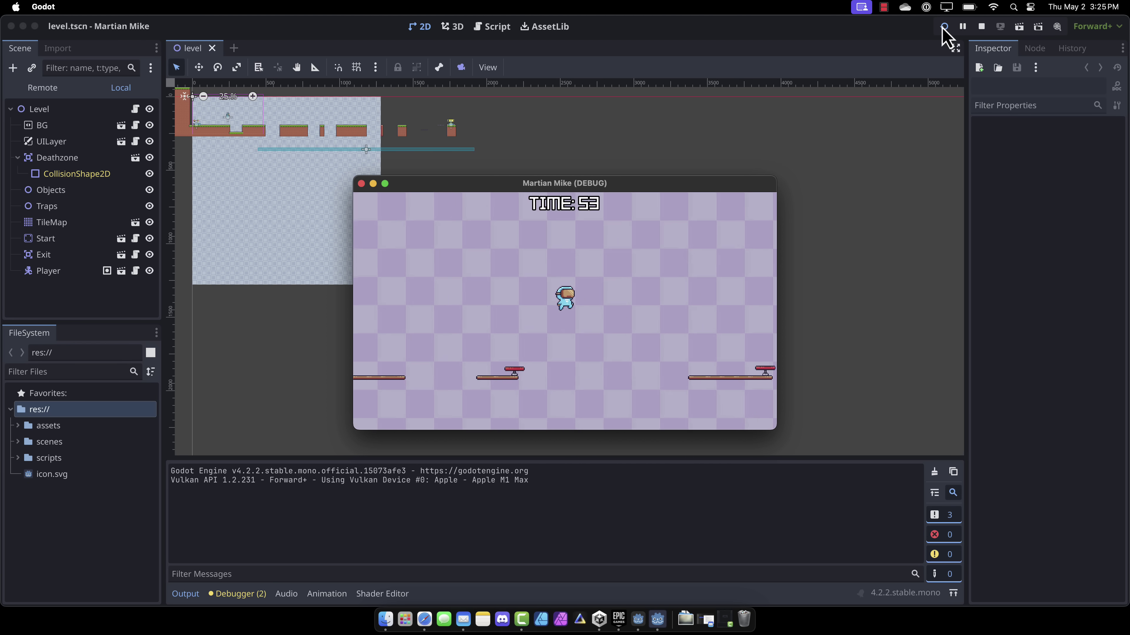
pyautogui.press('Right')
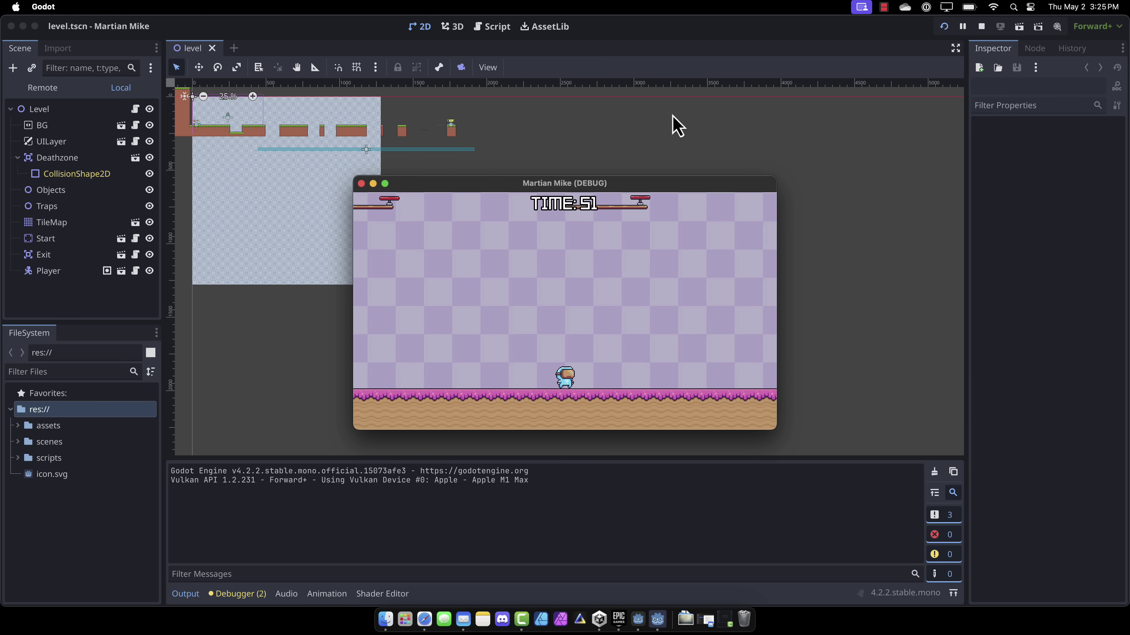
pyautogui.click(982, 27)
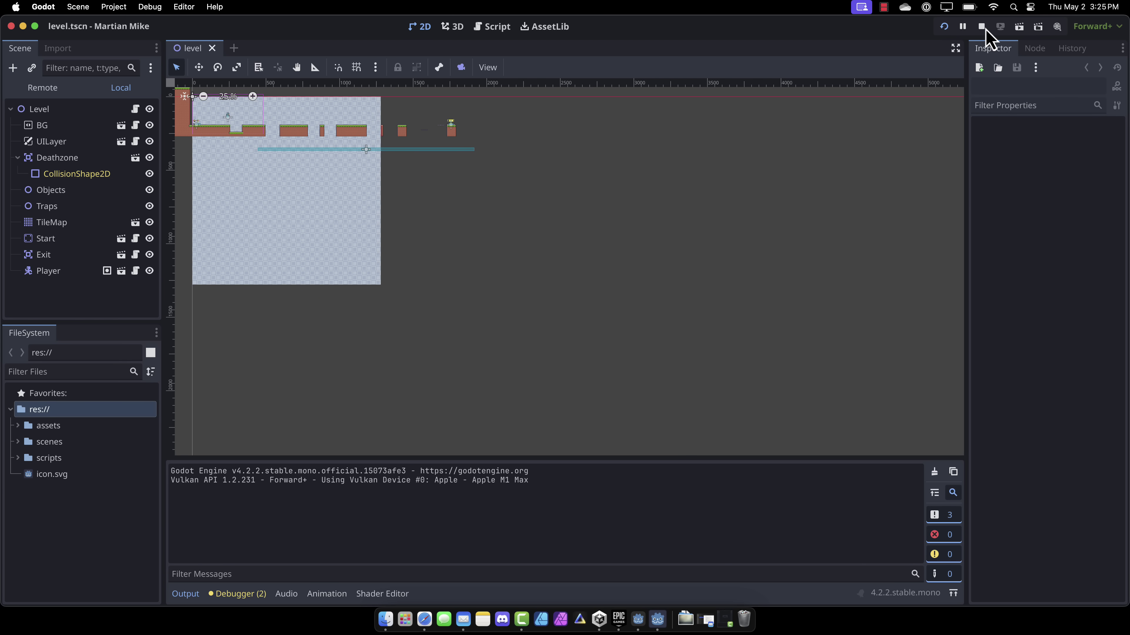
# Quit to the project list, filter it by the 2d tag, and open Alien Attack.
pyautogui.click(126, 7)
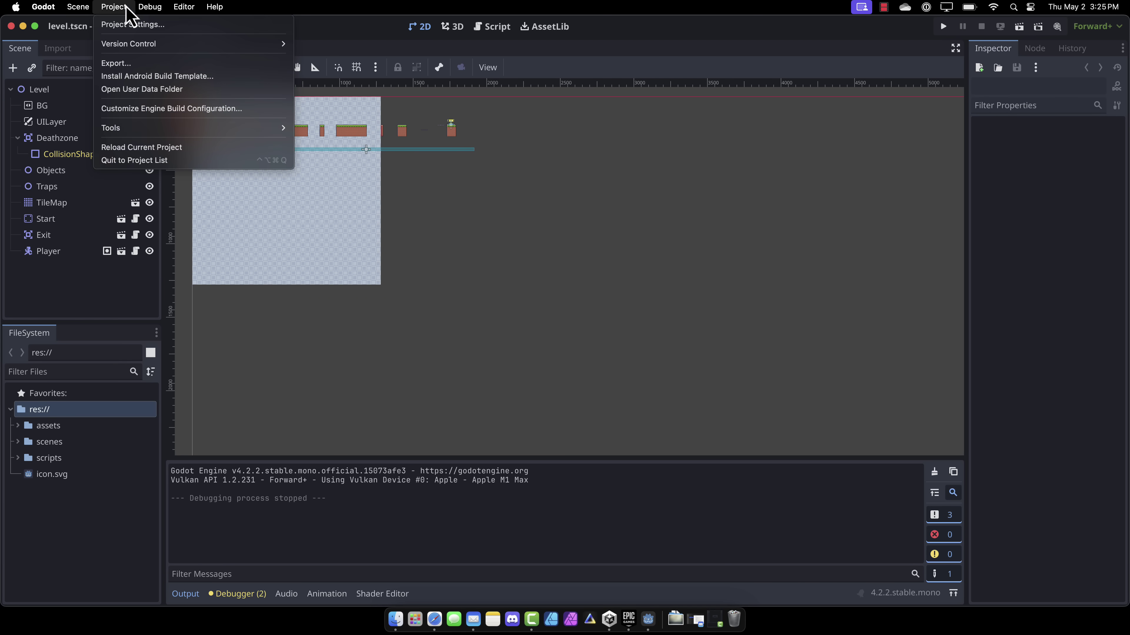
pyautogui.click(136, 171)
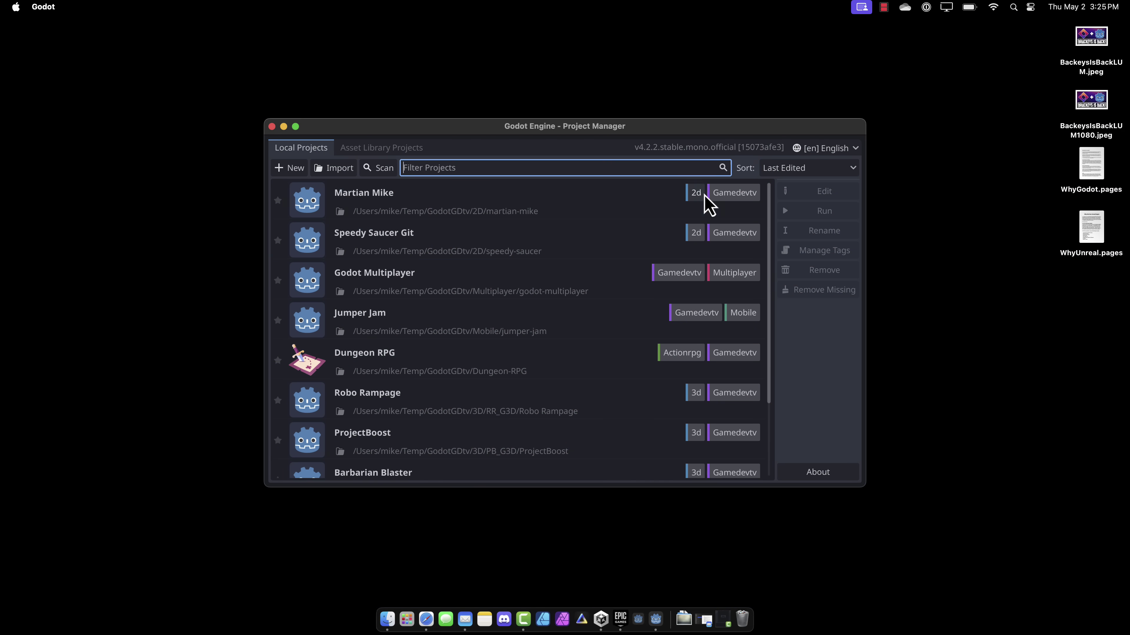
pyautogui.click(707, 203)
pyautogui.click(696, 194)
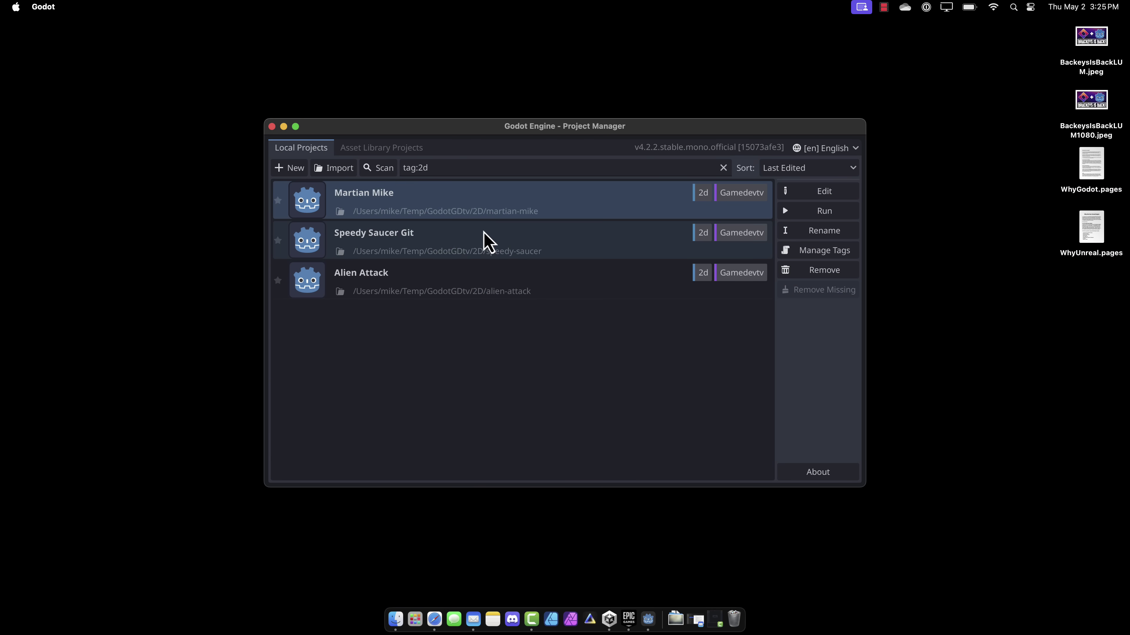
pyautogui.doubleClick(384, 286)
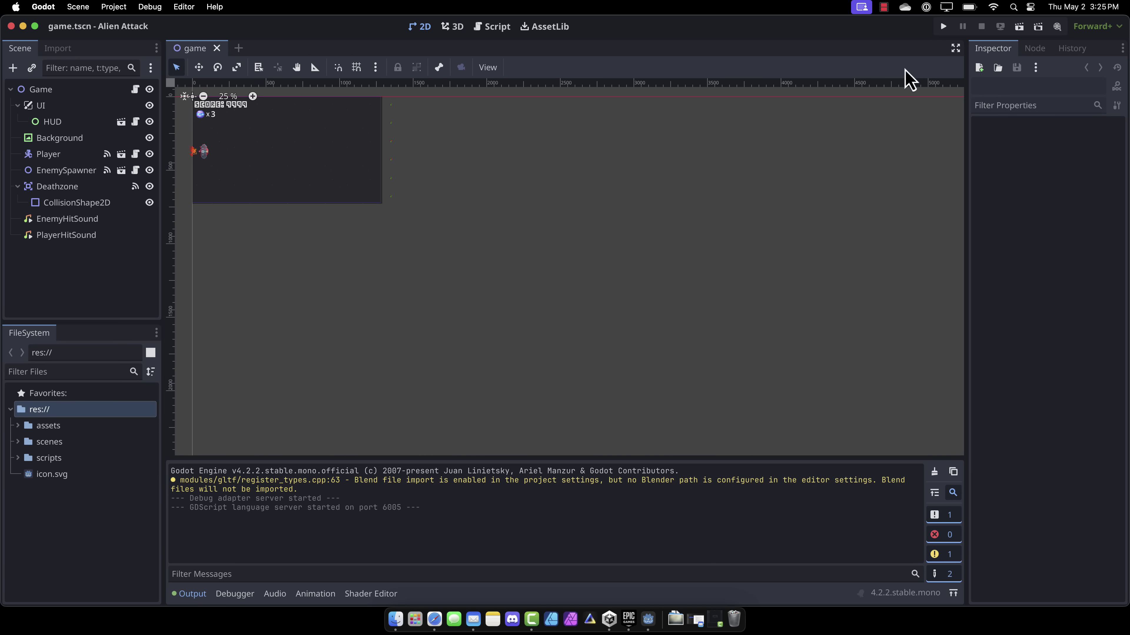
# Run Alien Attack and start moving the ship and shooting the approaching enemy ships.
pyautogui.click(944, 27)
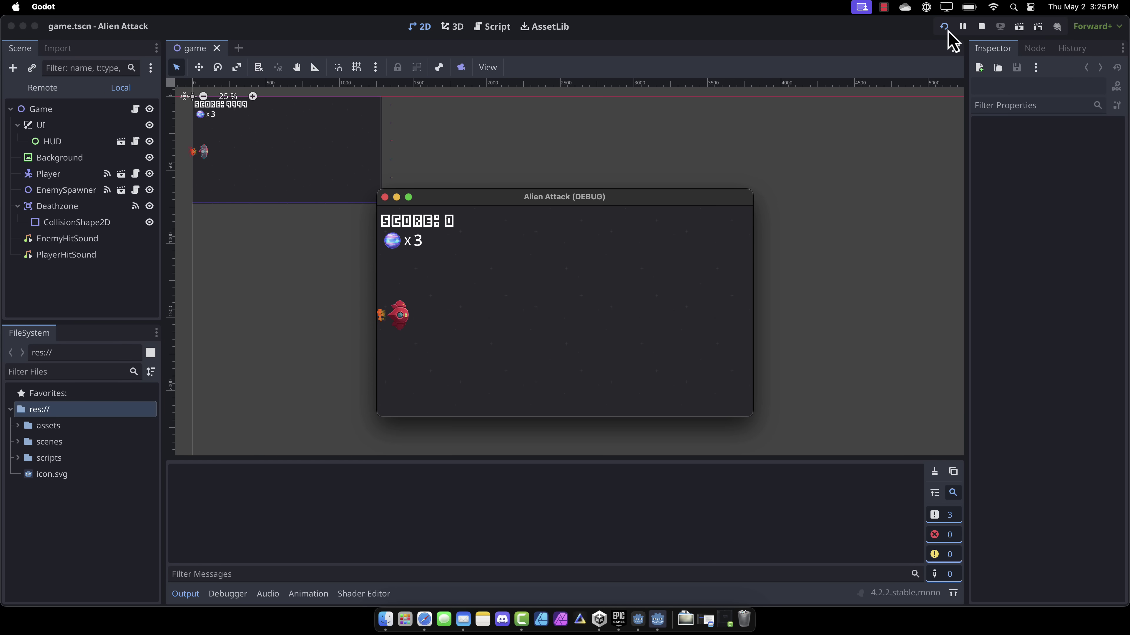
pyautogui.press('Right')
pyautogui.press('Up')
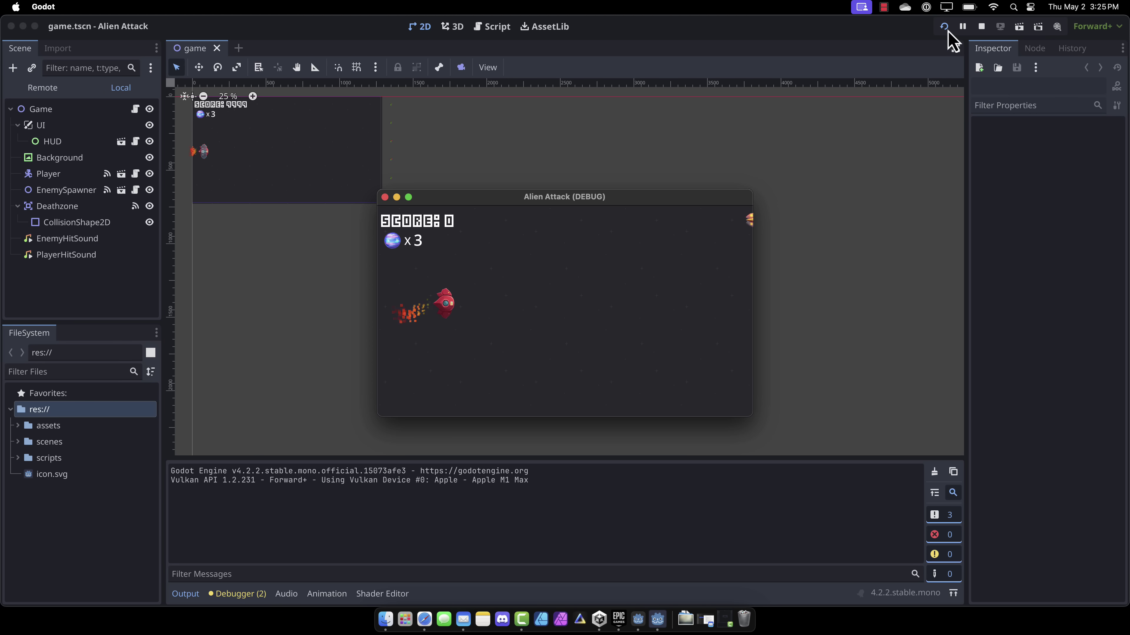
pyautogui.press('space')
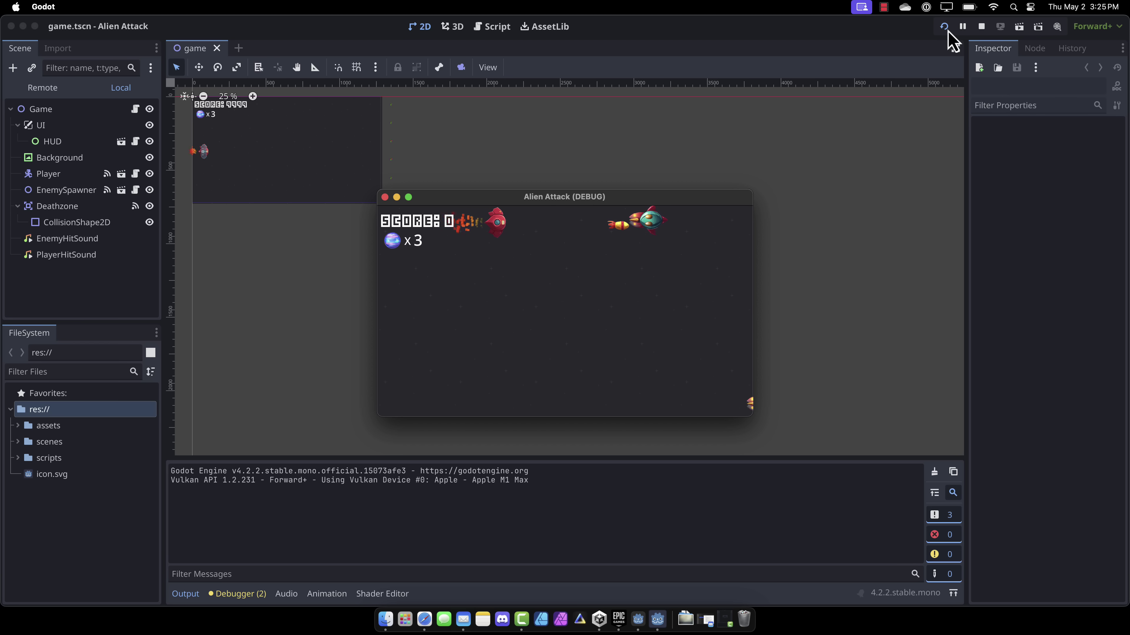
pyautogui.press('Down')
pyautogui.press('Down')
pyautogui.press('space')
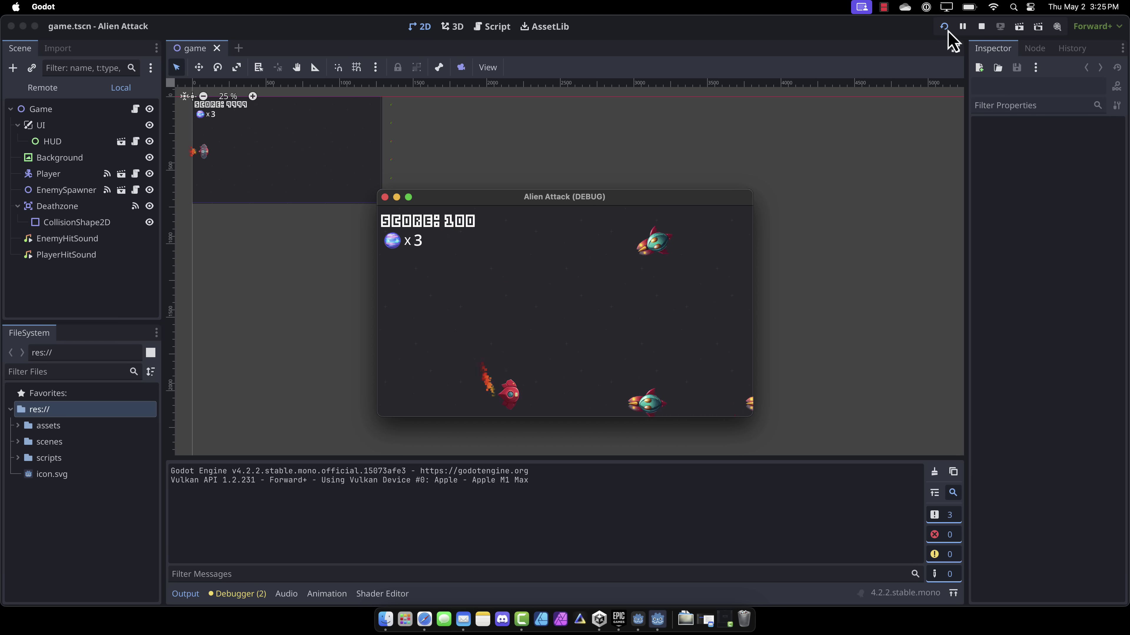
pyautogui.press('Up')
pyautogui.press('Up')
pyautogui.press('space')
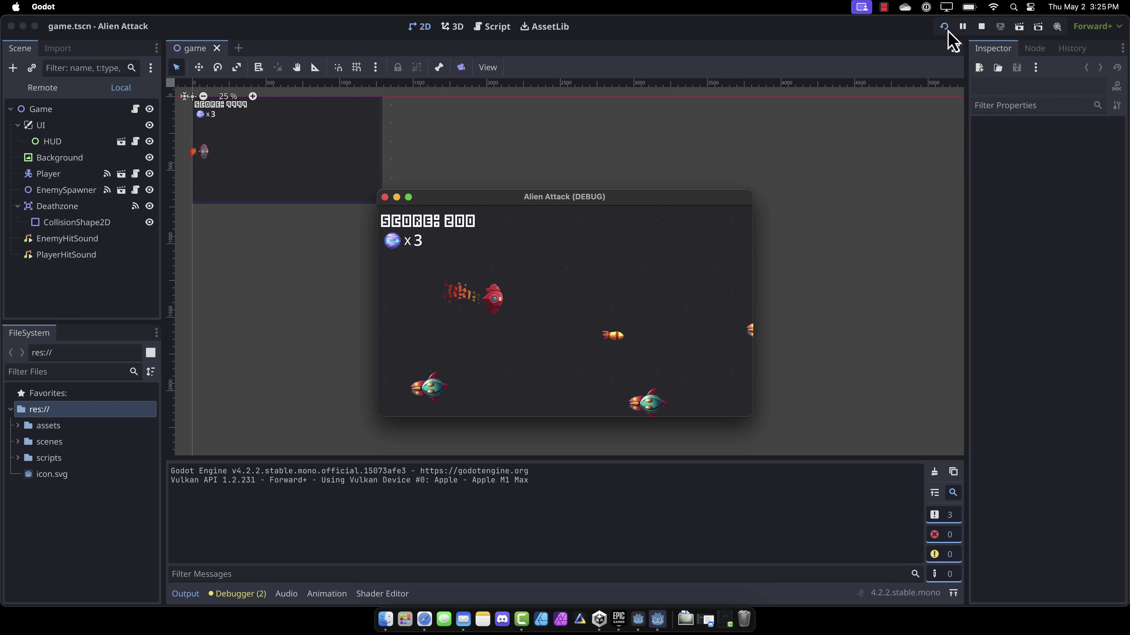
pyautogui.press('Down')
pyautogui.press('space')
pyautogui.press('space')
# Keep dodging and firing until the score reaches 1000, then stop the game.
pyautogui.press('Up')
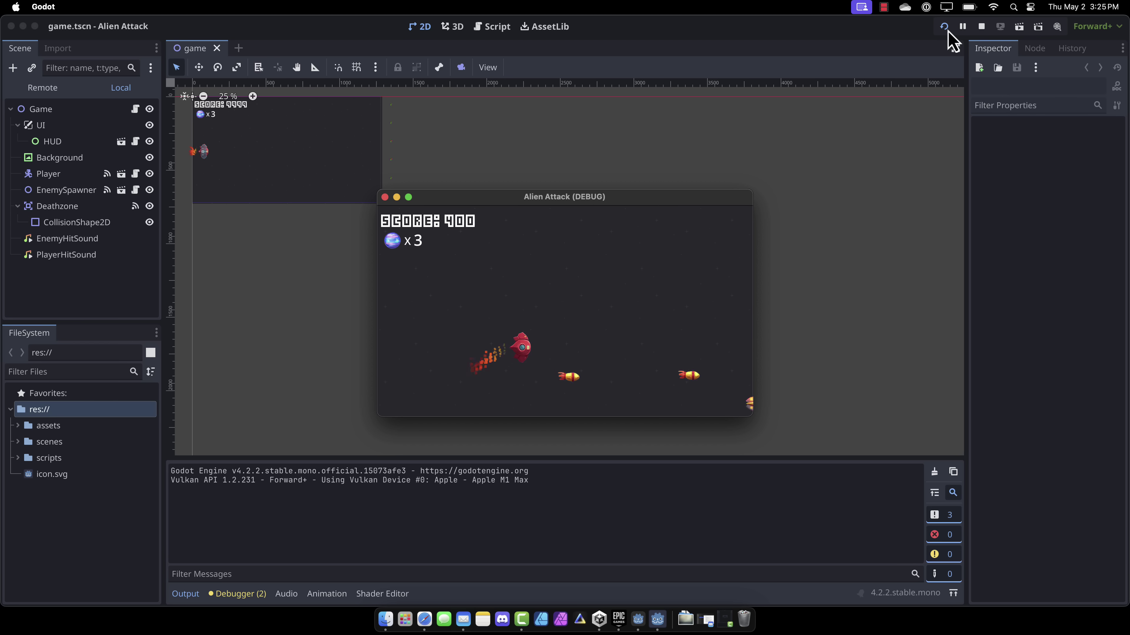
pyautogui.press('Up')
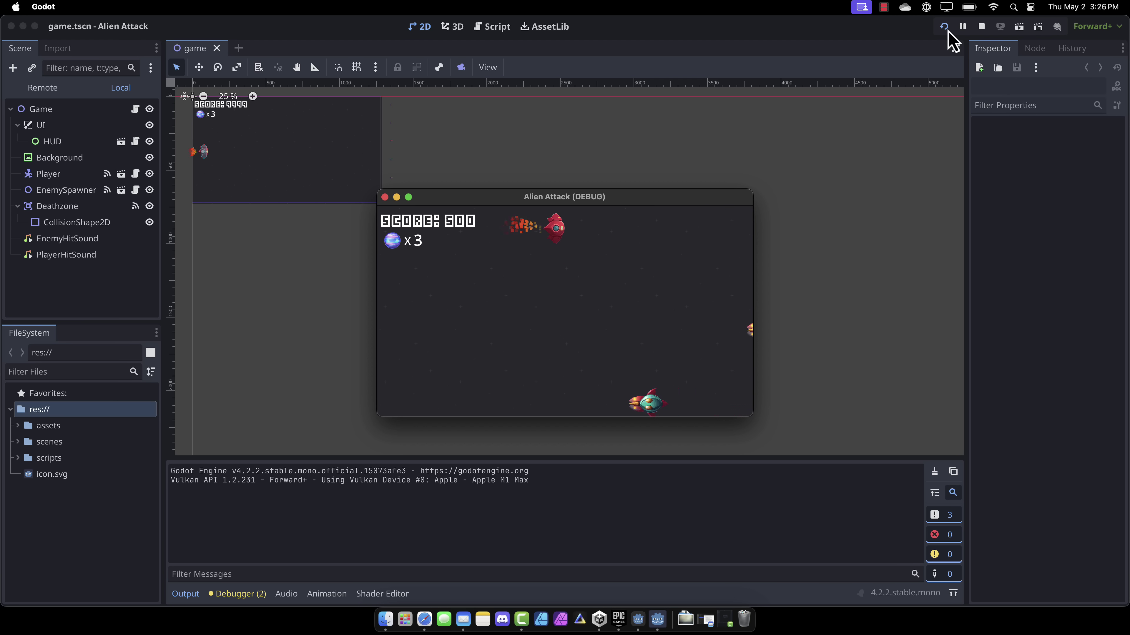
pyautogui.press('Down')
pyautogui.press('space')
pyautogui.press('Down')
pyautogui.press('space')
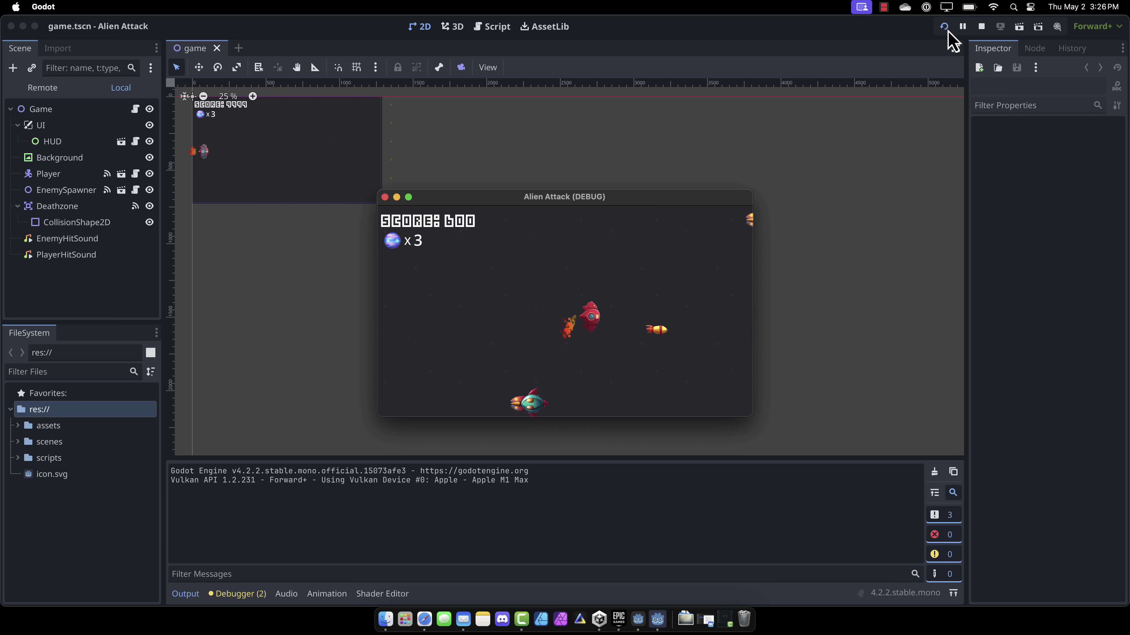
pyautogui.press('Up')
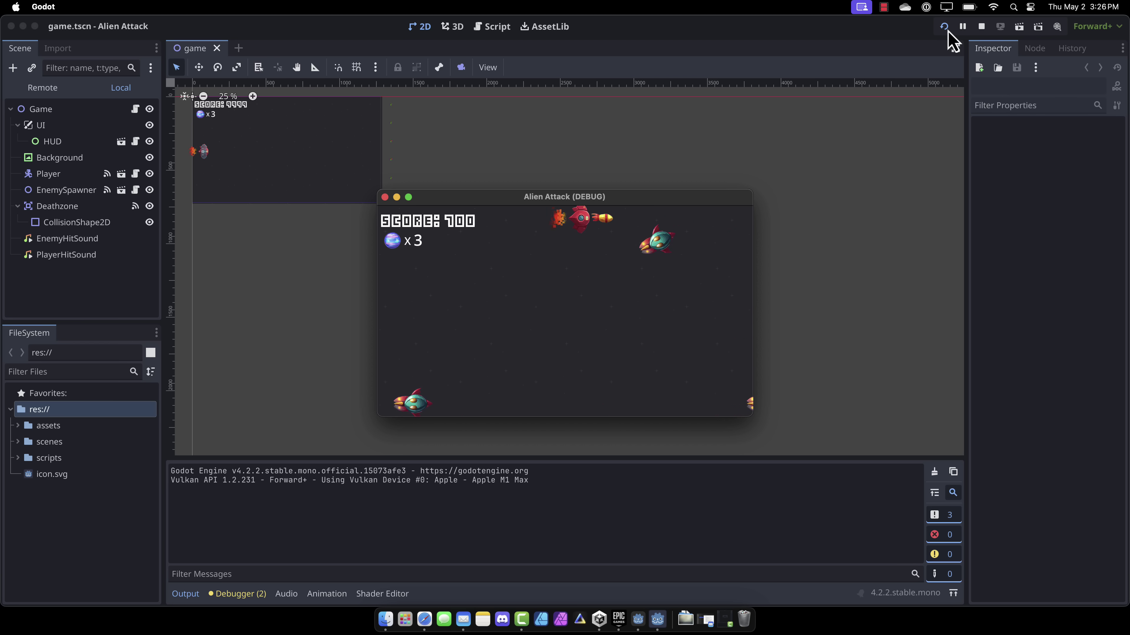
pyautogui.press('Down')
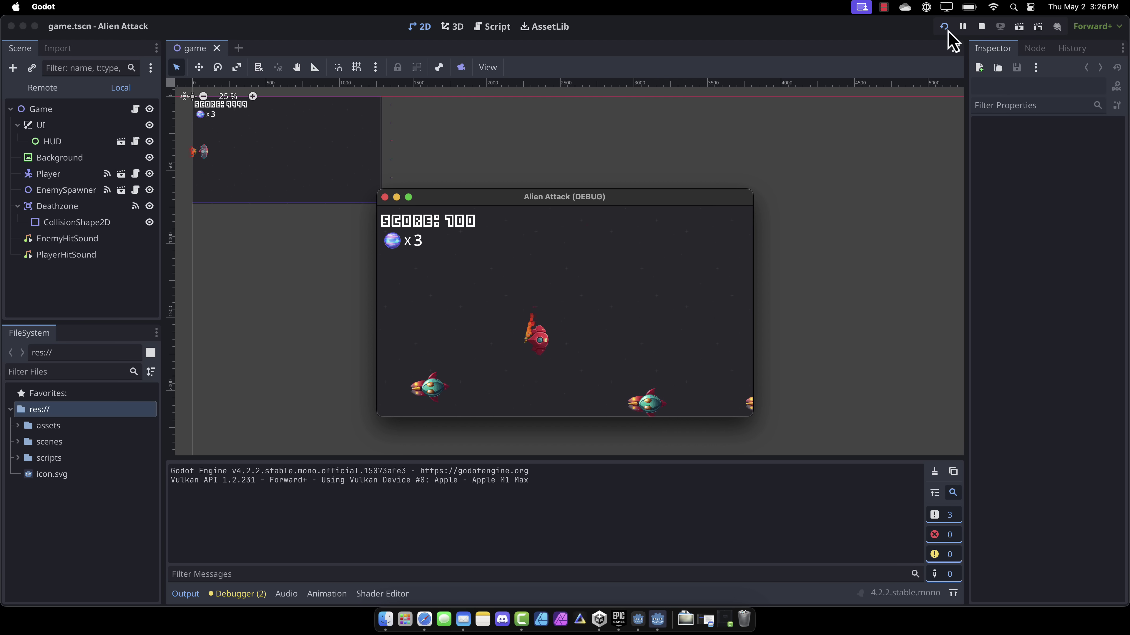
pyautogui.press('Down')
pyautogui.press('Left')
pyautogui.press('space')
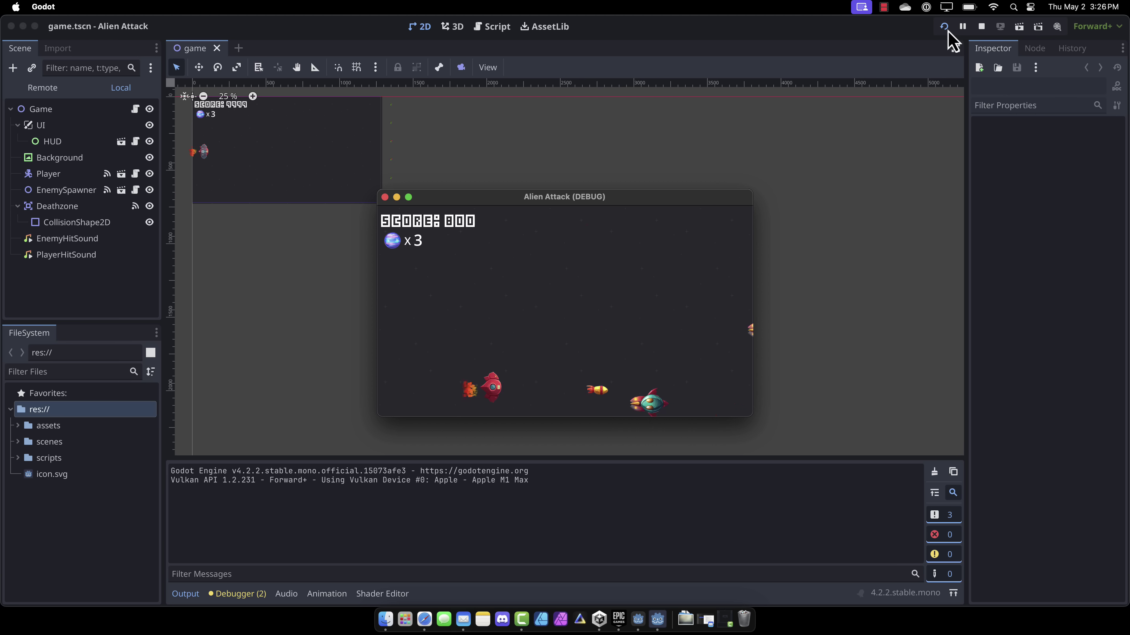
pyautogui.press('Up')
pyautogui.press('space')
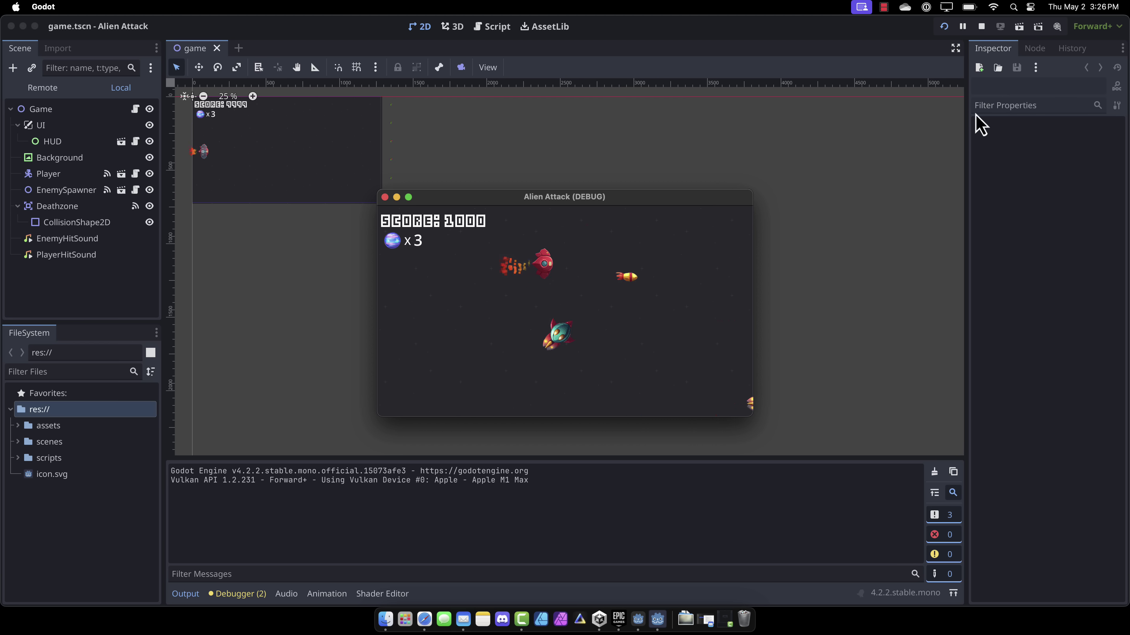
pyautogui.press('Up')
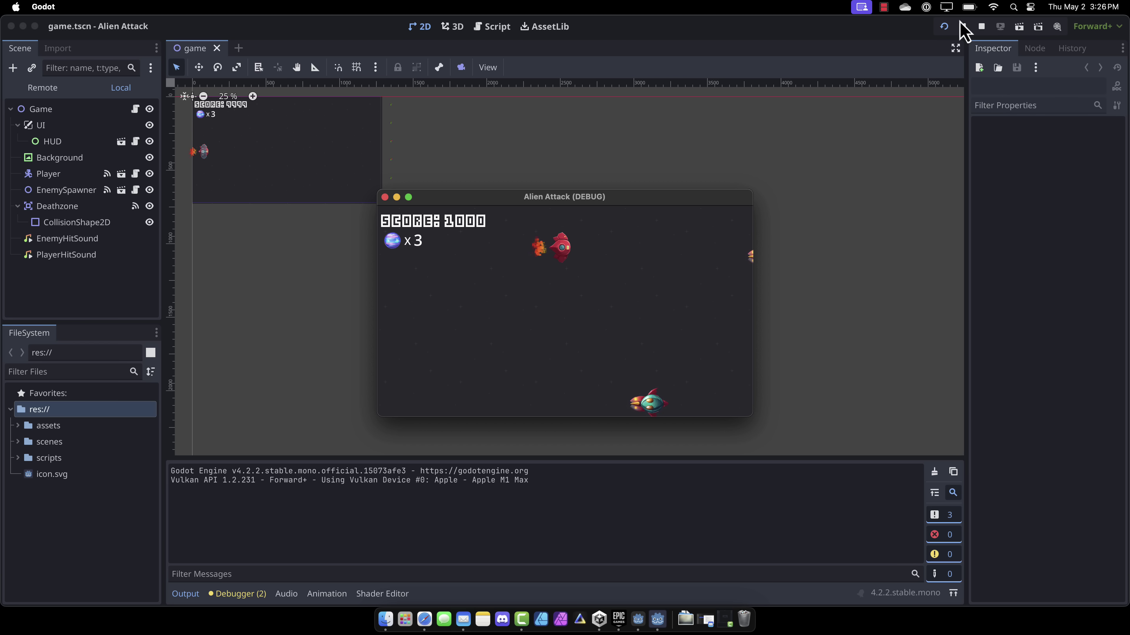
pyautogui.click(980, 27)
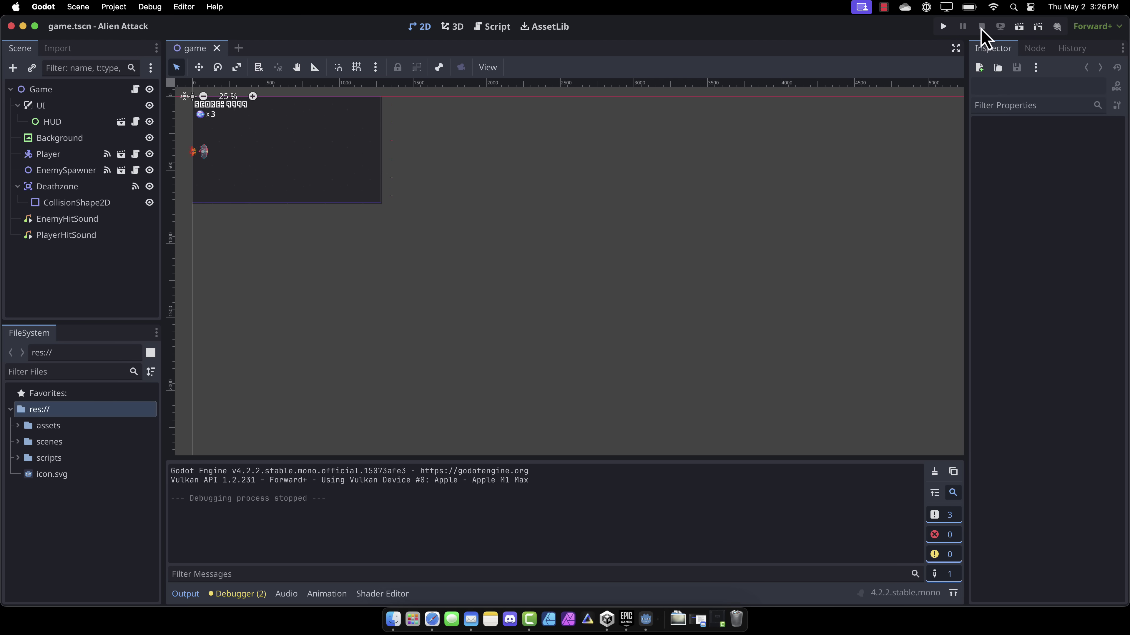
# Quit Alien Attack to the project list and filter it to the 3d-tagged projects.
pyautogui.click(115, 7)
pyautogui.click(130, 159)
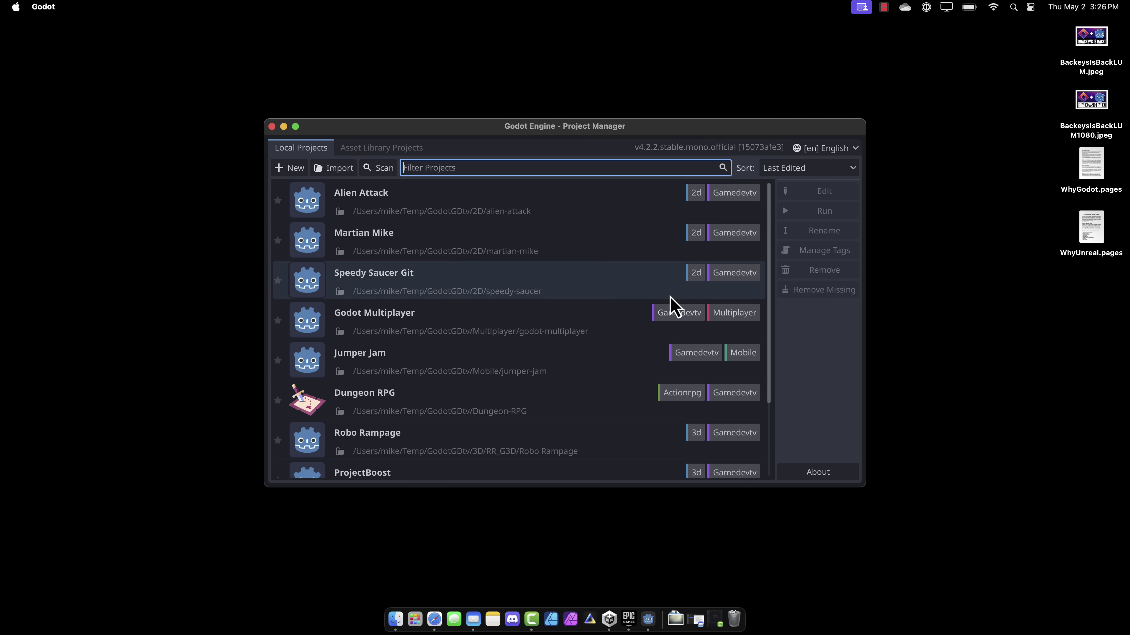
pyautogui.scroll(-1, 729, 356)
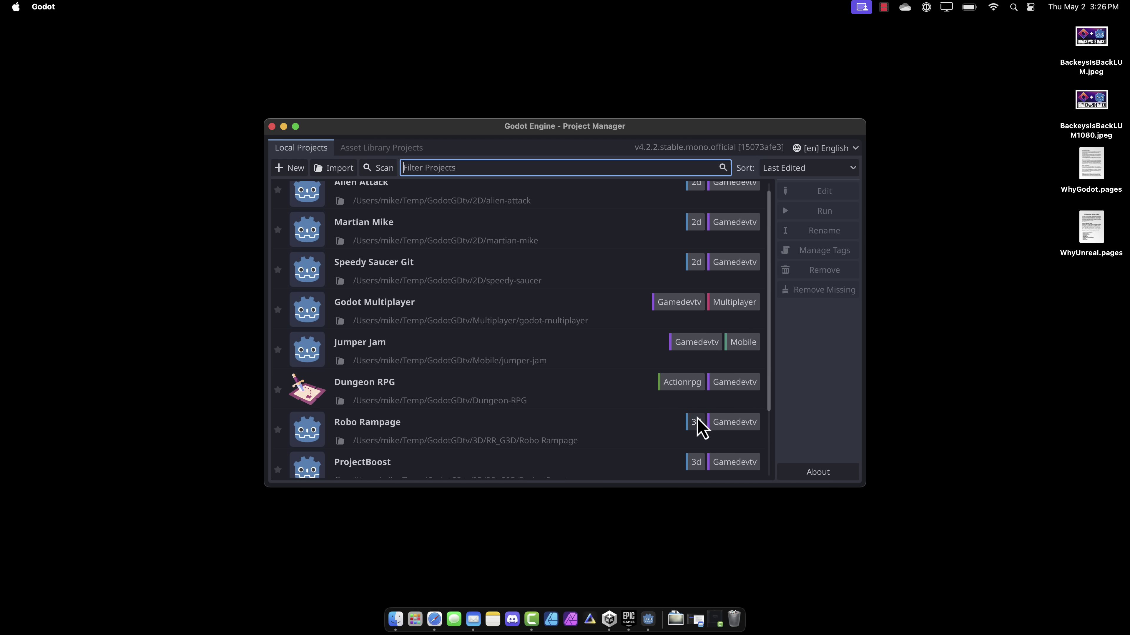
pyautogui.scroll(-3, 697, 401)
pyautogui.click(695, 338)
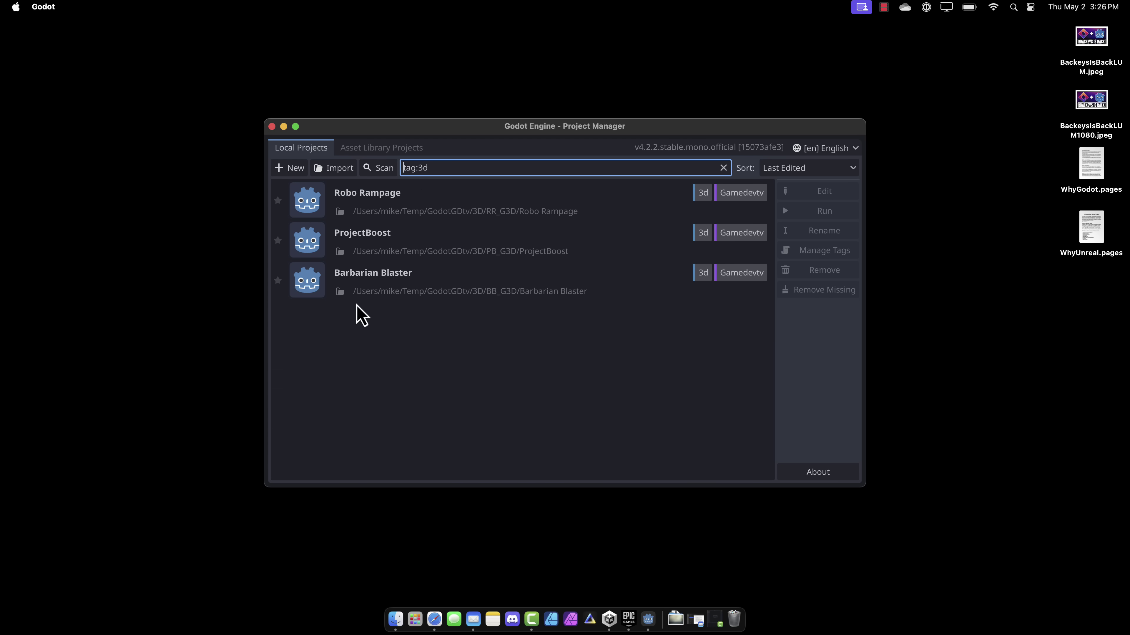
pyautogui.hotkey('ctrl', 'Right')
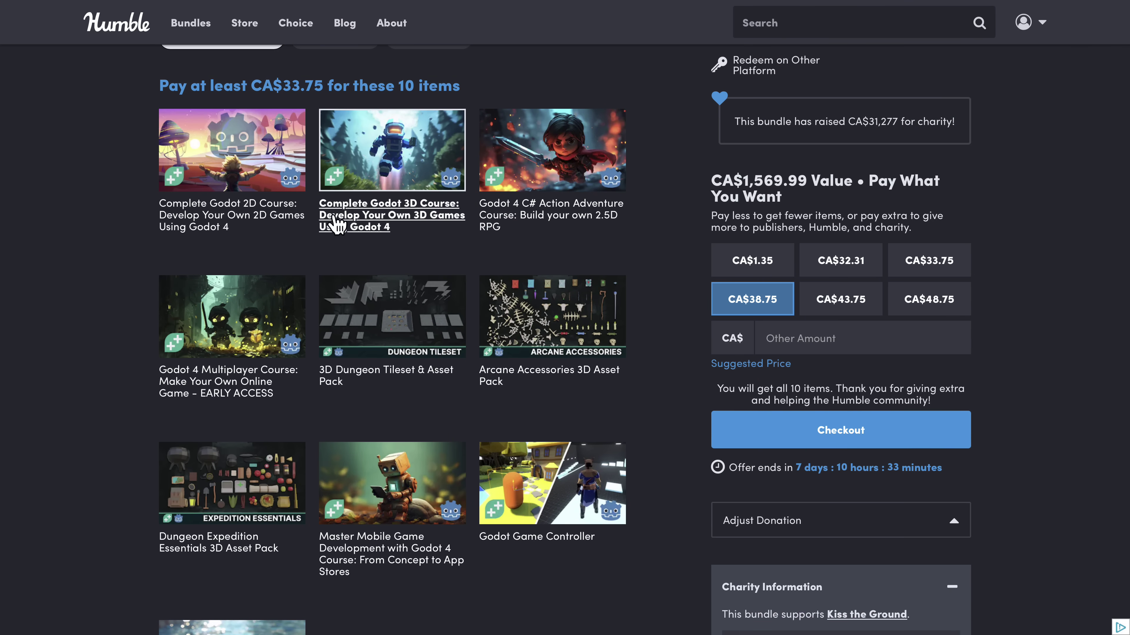
pyautogui.hotkey('ctrl', 'Left')
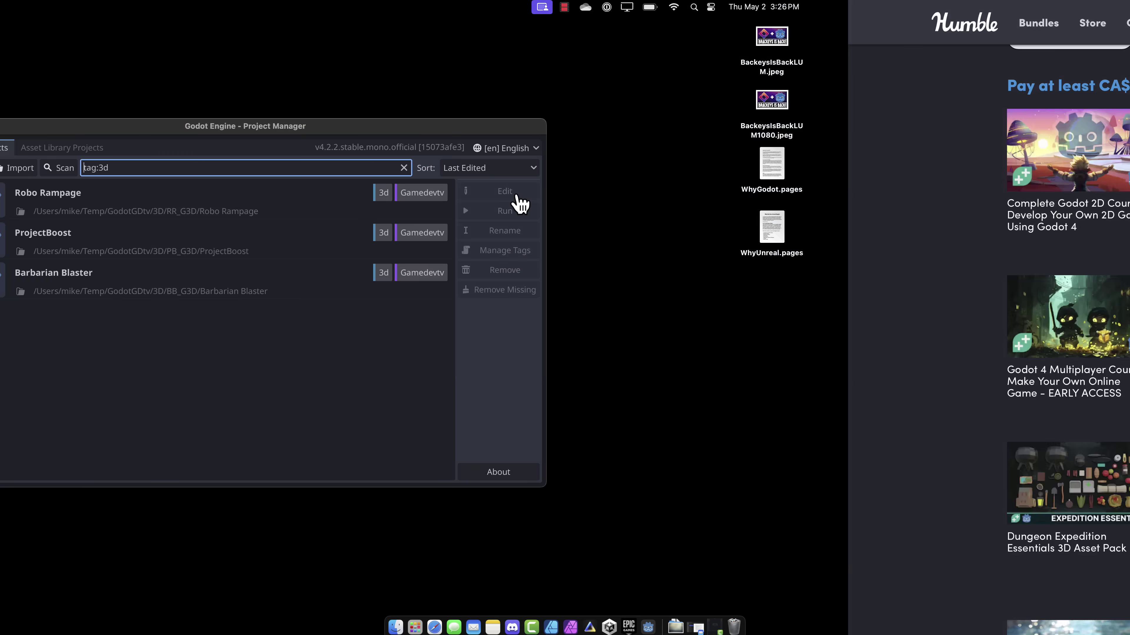
# Open Robo Rampage, view the Player script, then go back to the 3D main_level scene.
pyautogui.doubleClick(367, 211)
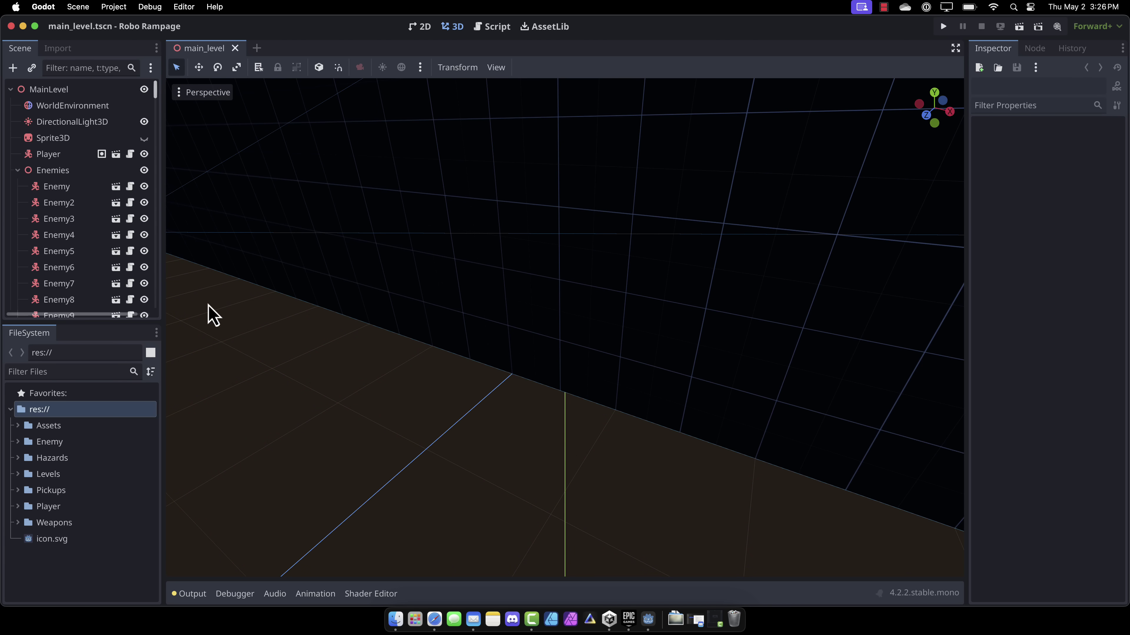
pyautogui.click(130, 155)
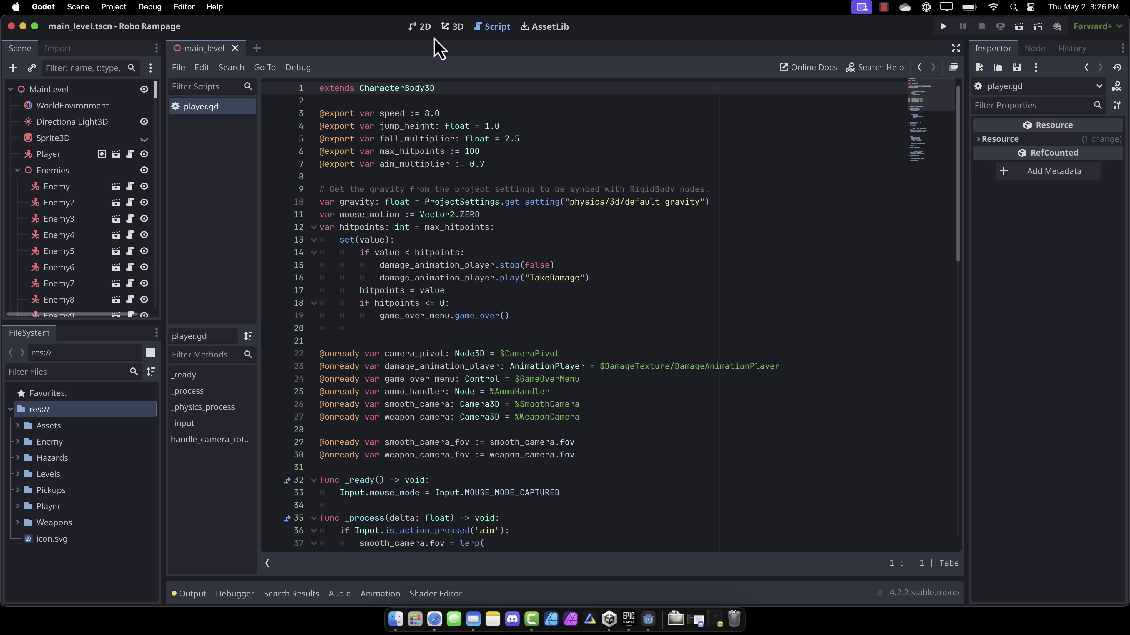
pyautogui.click(452, 28)
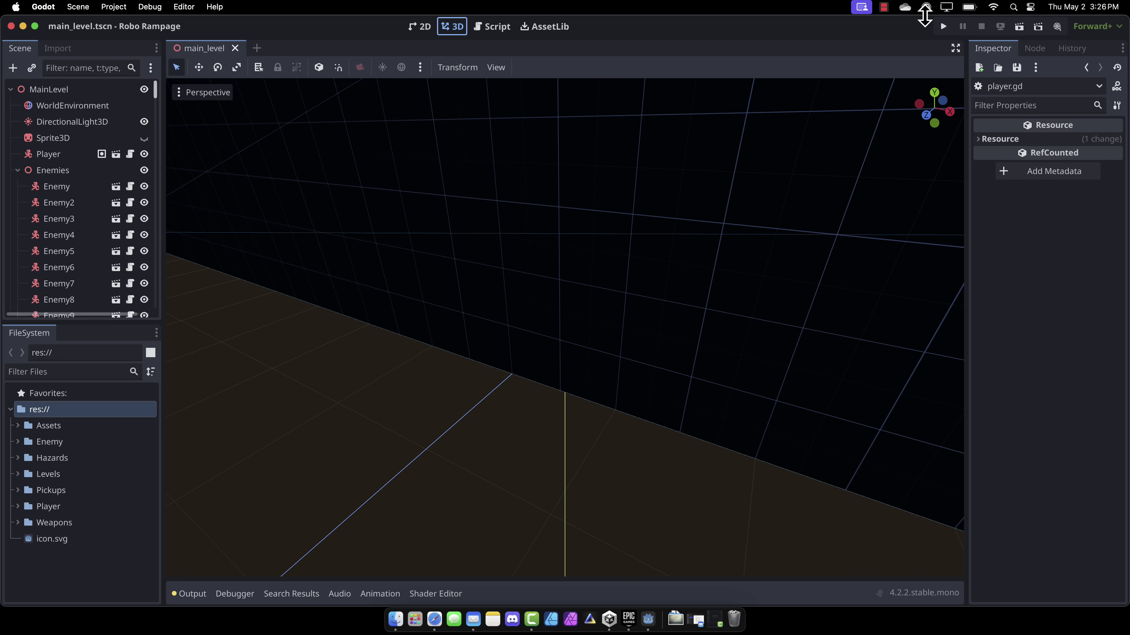
# Run Robo Rampage, advance grabbing ammo and shooting enemies until dying, then close the game.
pyautogui.click(943, 26)
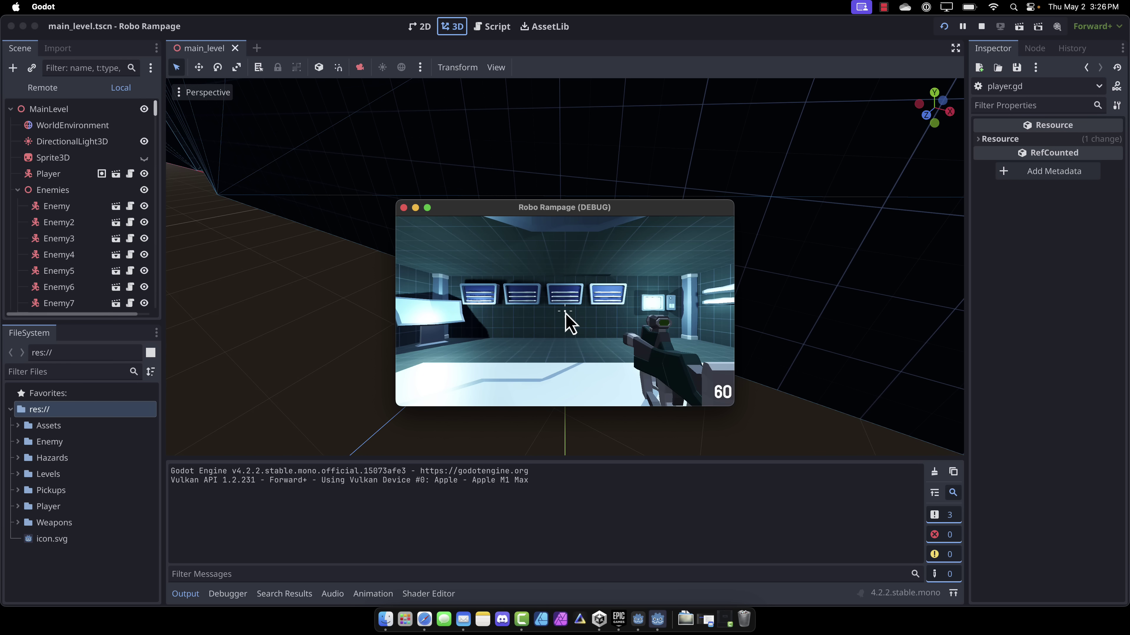
pyautogui.moveTo(570, 320)
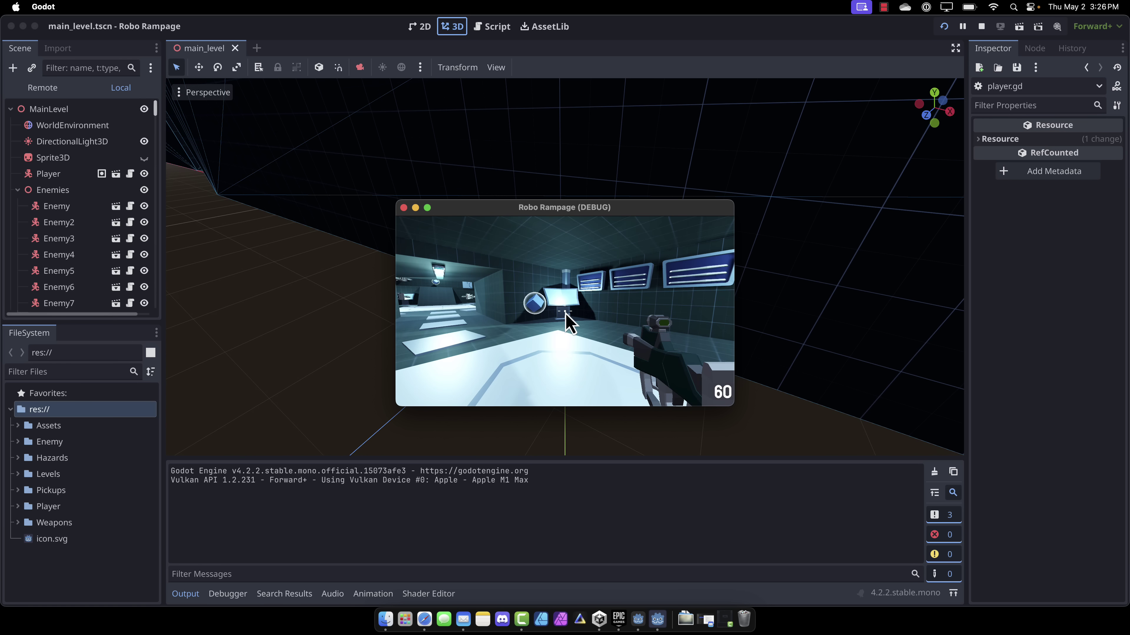
pyautogui.press('w')
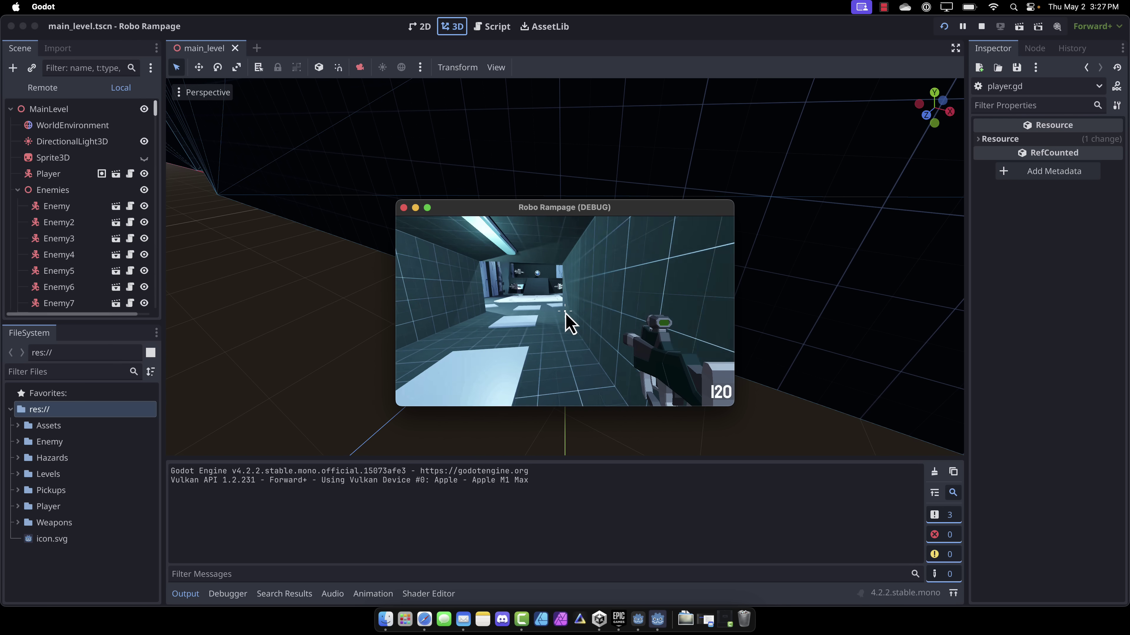
pyautogui.press('w')
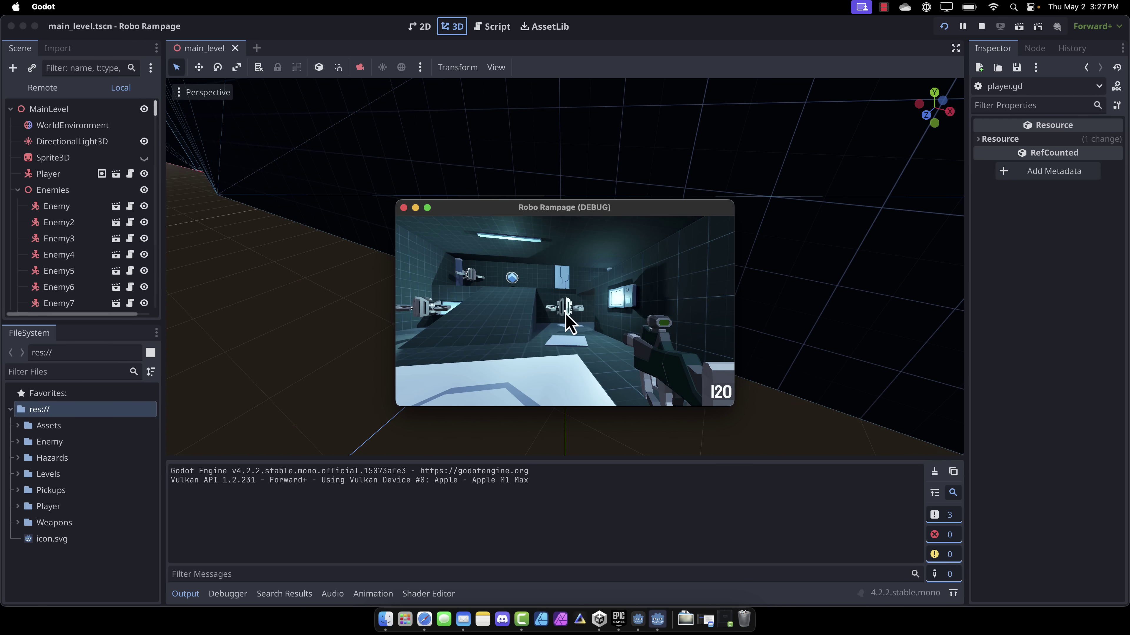
pyautogui.press('w')
pyautogui.click(564, 312)
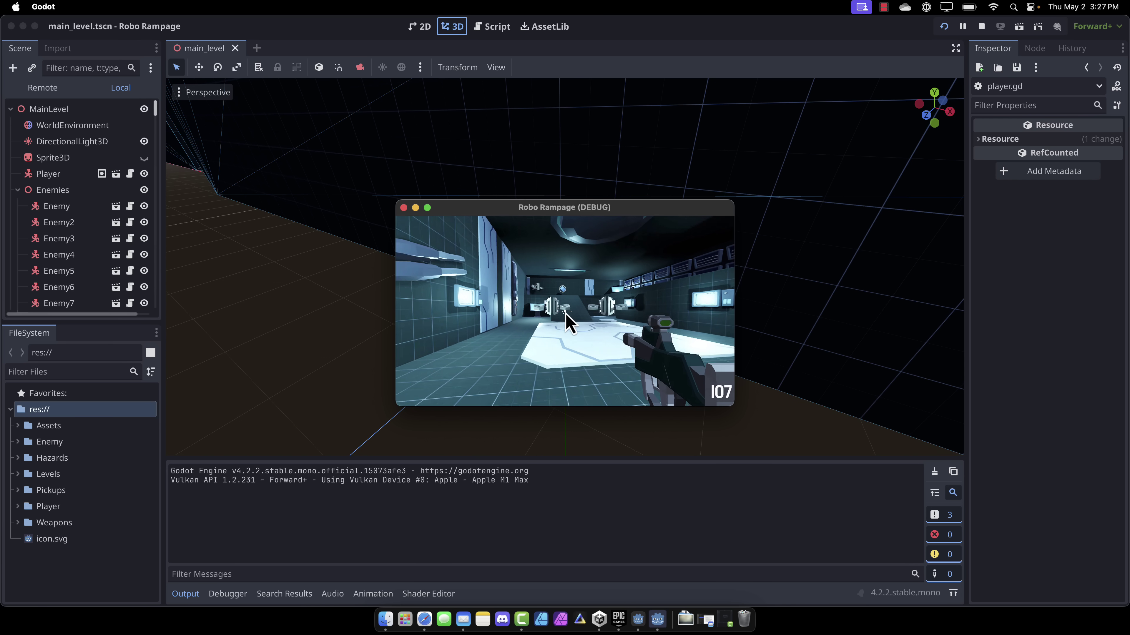
pyautogui.press('w')
pyautogui.moveTo(565, 312); pyautogui.dragTo(565, 312)
pyautogui.press('w')
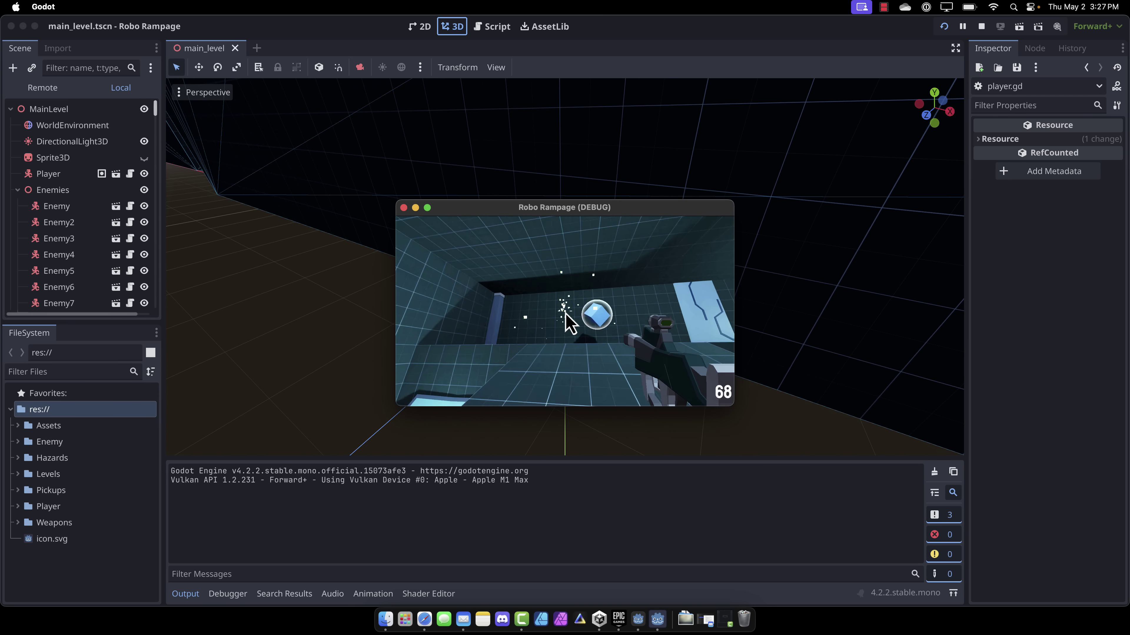
pyautogui.press('w')
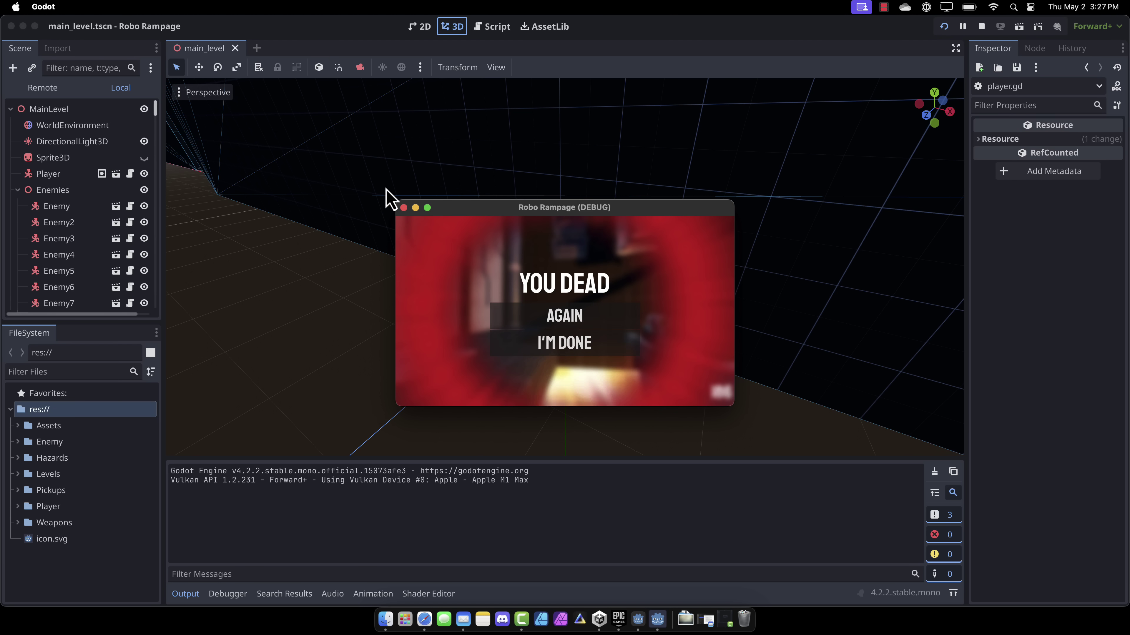
pyautogui.click(404, 208)
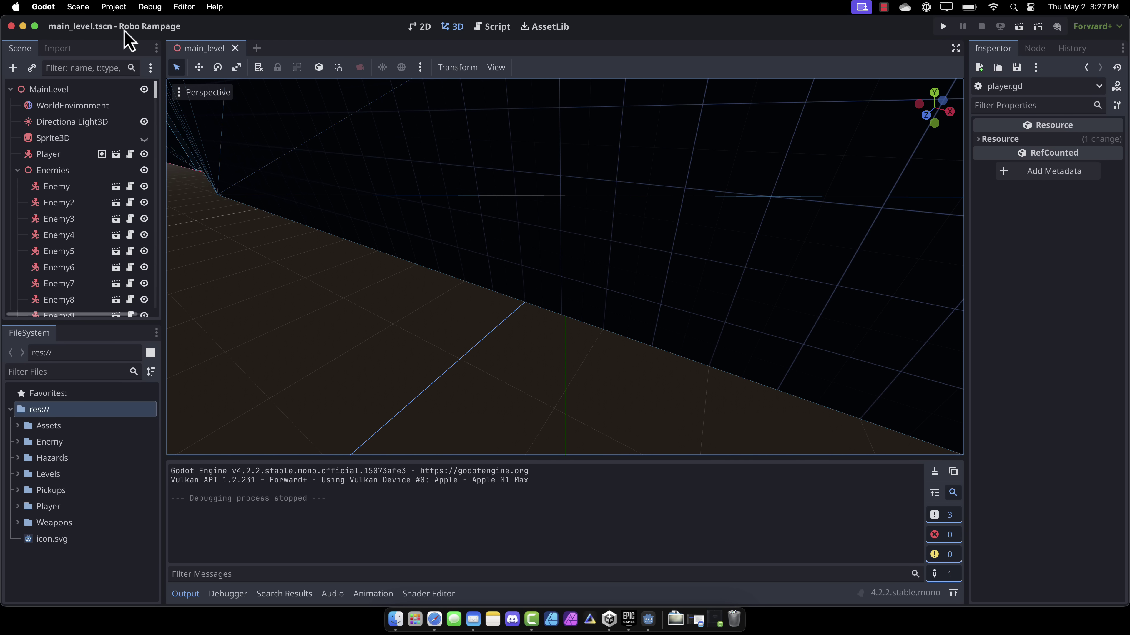
# Quit to the project list, filter by tag:3d and open Barbarian Blaster.
pyautogui.click(107, 7)
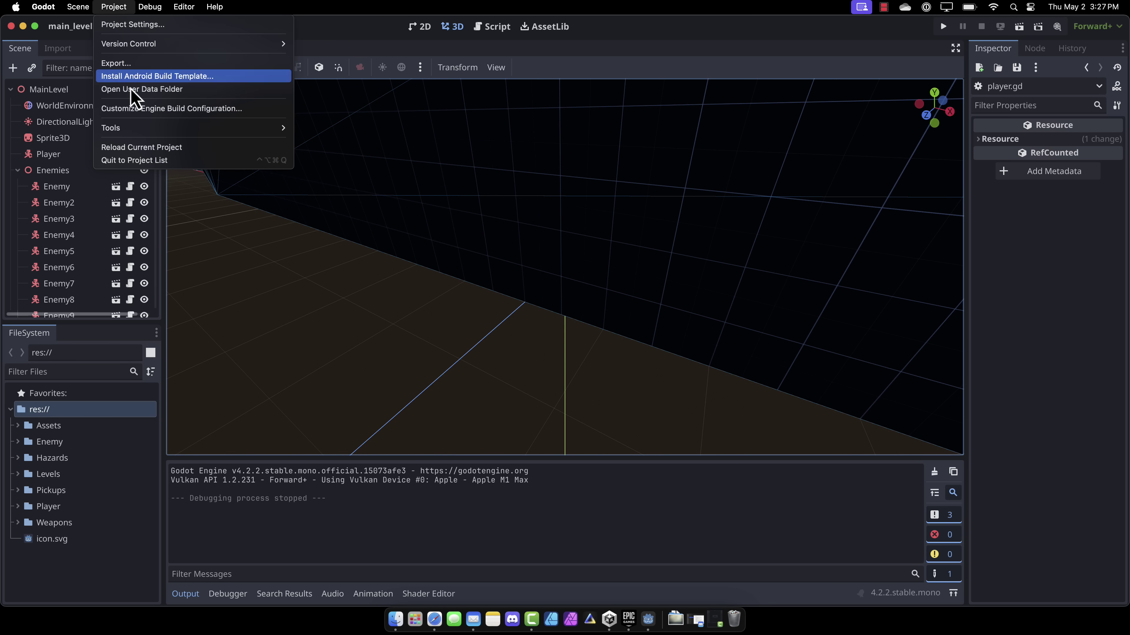
pyautogui.click(142, 160)
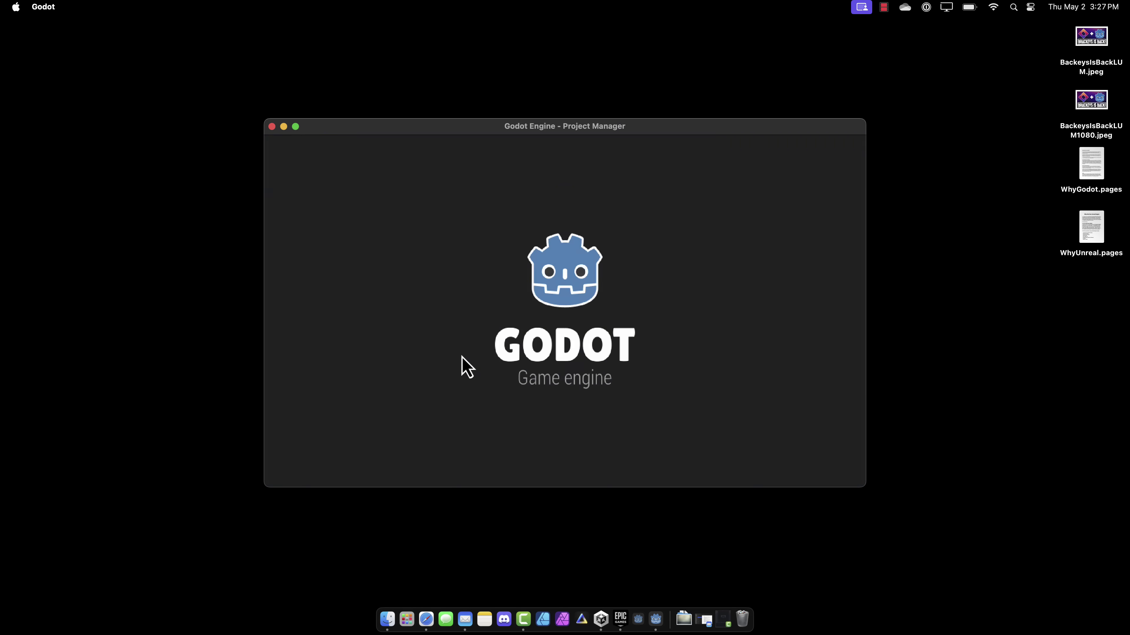
pyautogui.click(696, 193)
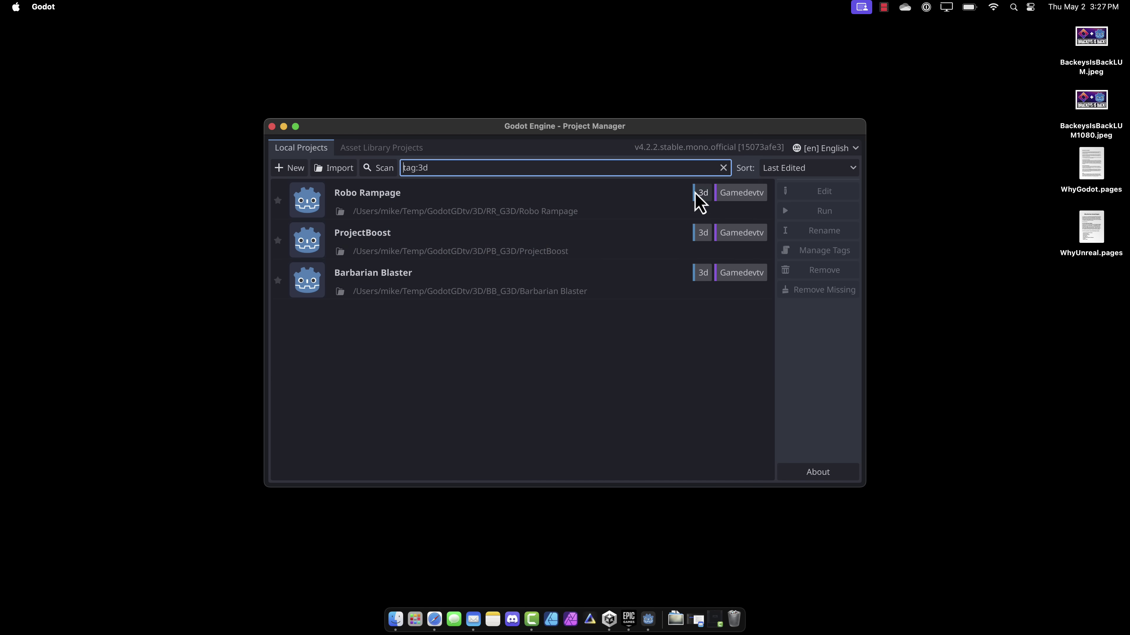
pyautogui.doubleClick(398, 289)
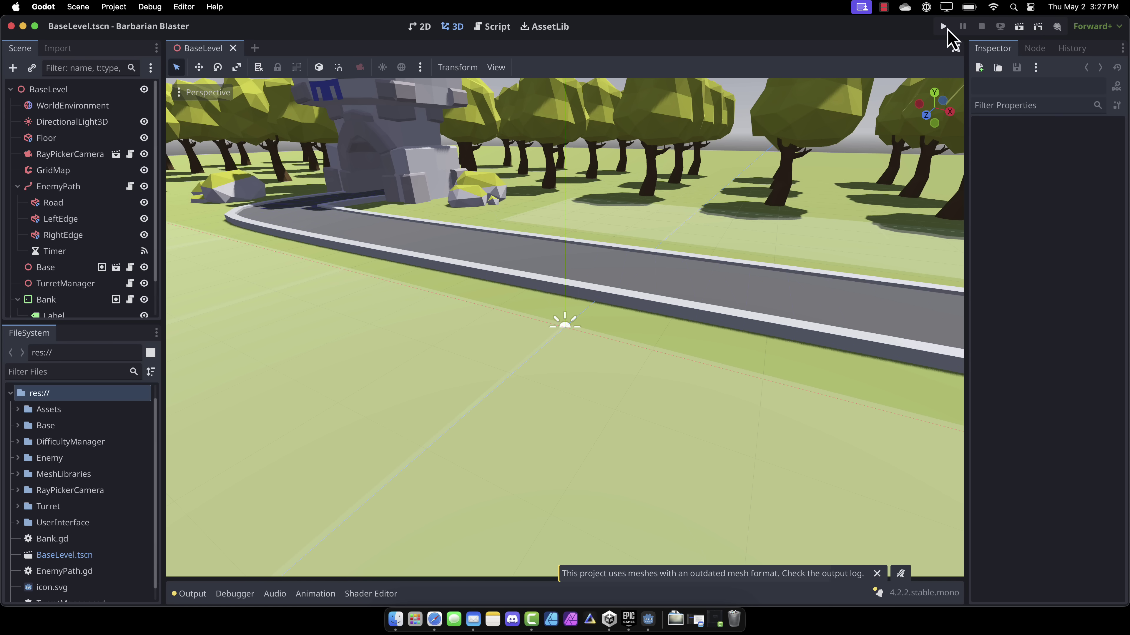
# Run Barbarian Blaster, build two turrets on grass tiles beside the road, then stop it.
pyautogui.click(944, 28)
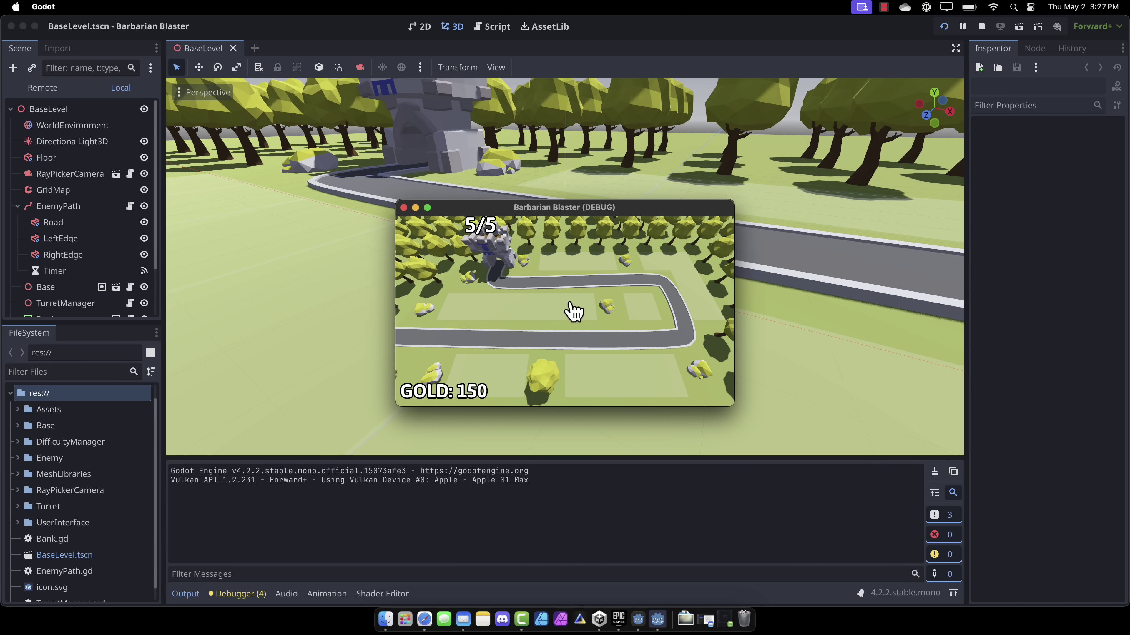
pyautogui.click(639, 316)
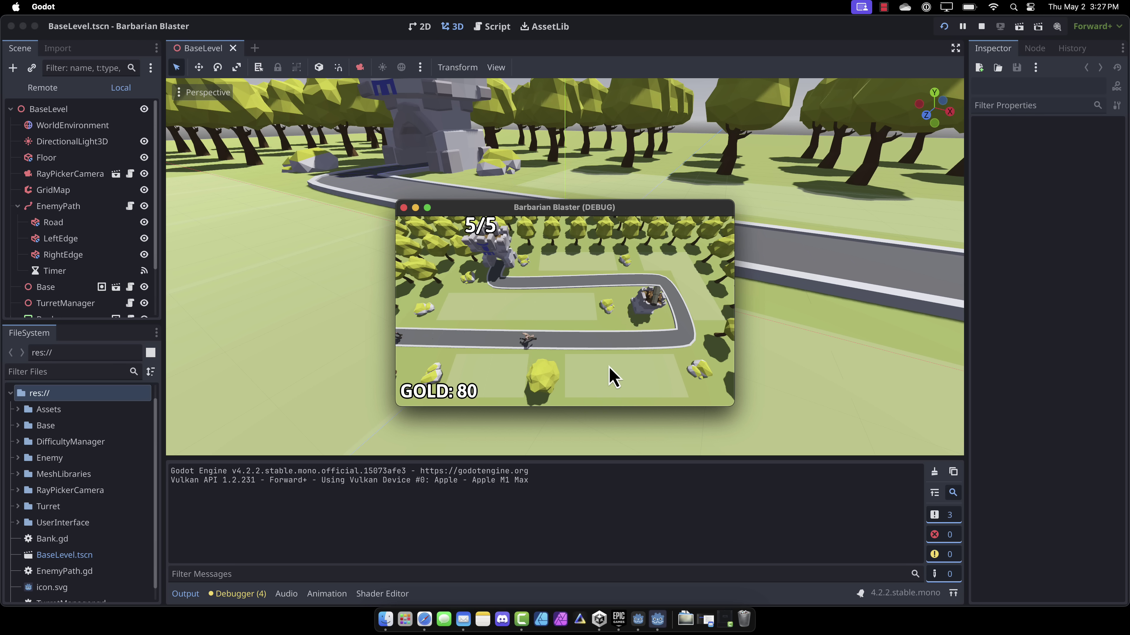
pyautogui.click(580, 306)
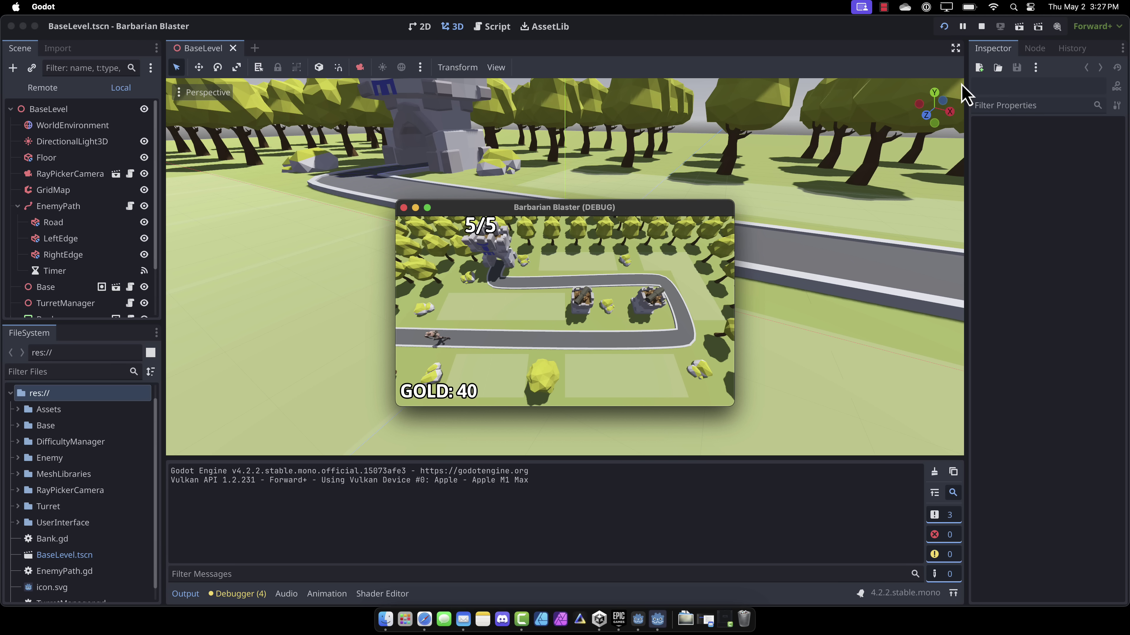
pyautogui.click(981, 29)
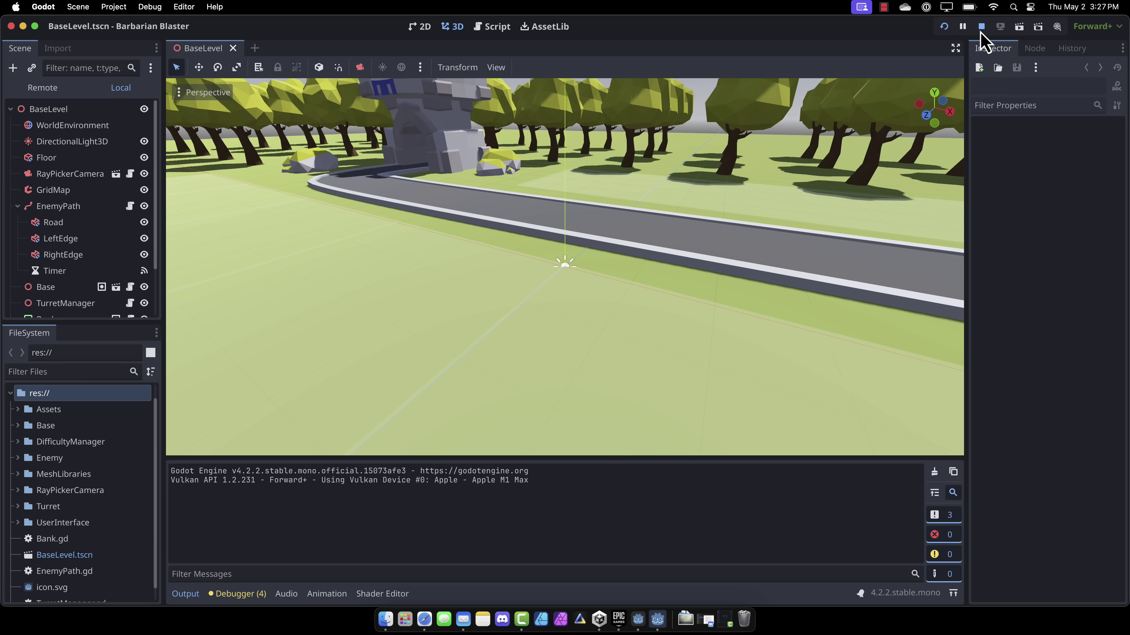
# Orbit the 3D viewport to look around the stone base.
pyautogui.hscroll(-10, 566, 314)
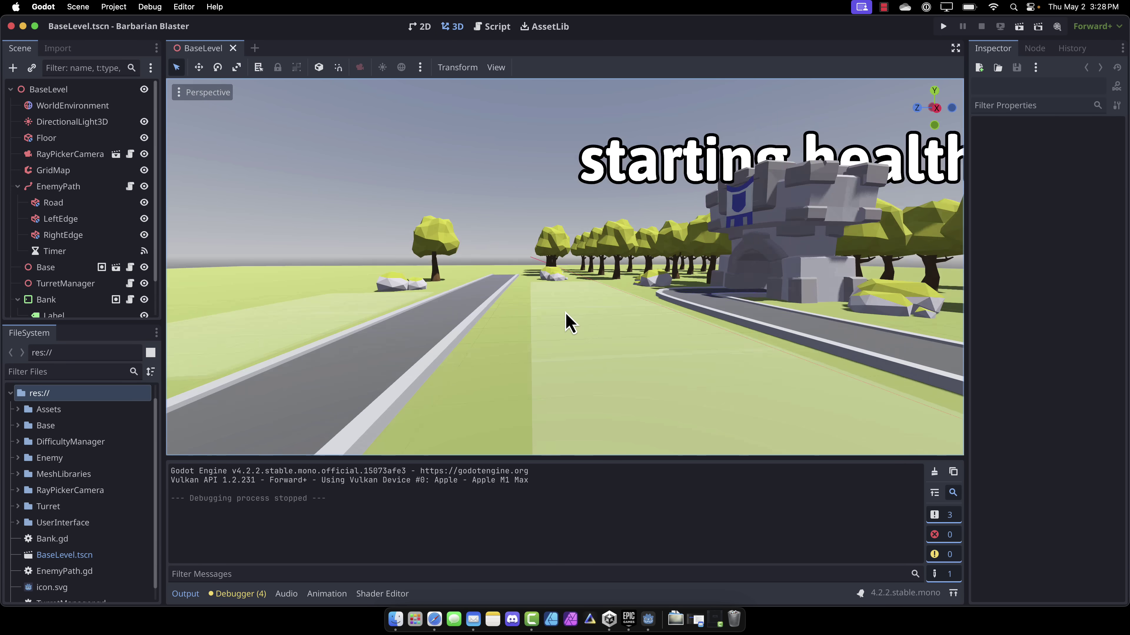
pyautogui.hscroll(-15, 566, 314)
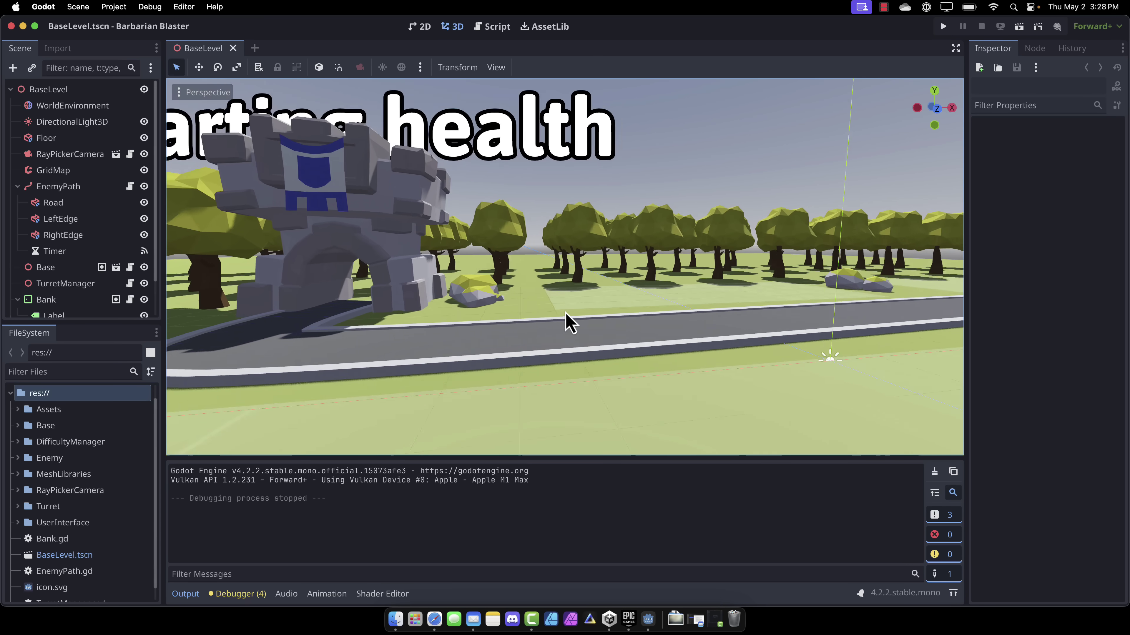
pyautogui.hscroll(10, 565, 313)
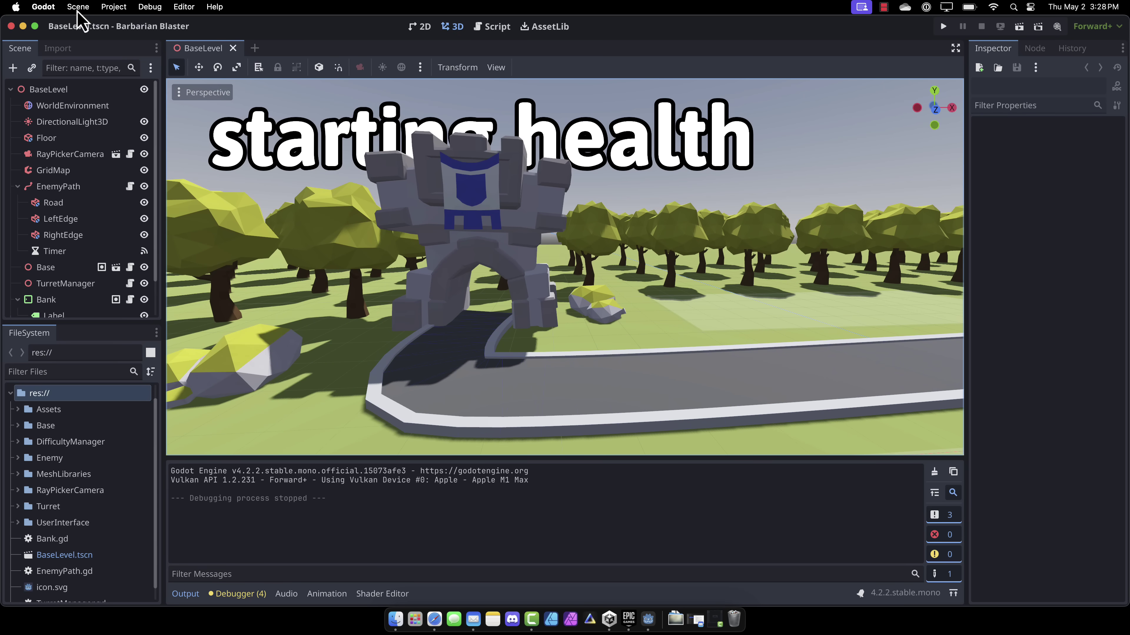
# Quit to the project list, filter by tag:3d and open ProjectBoost.
pyautogui.click(117, 7)
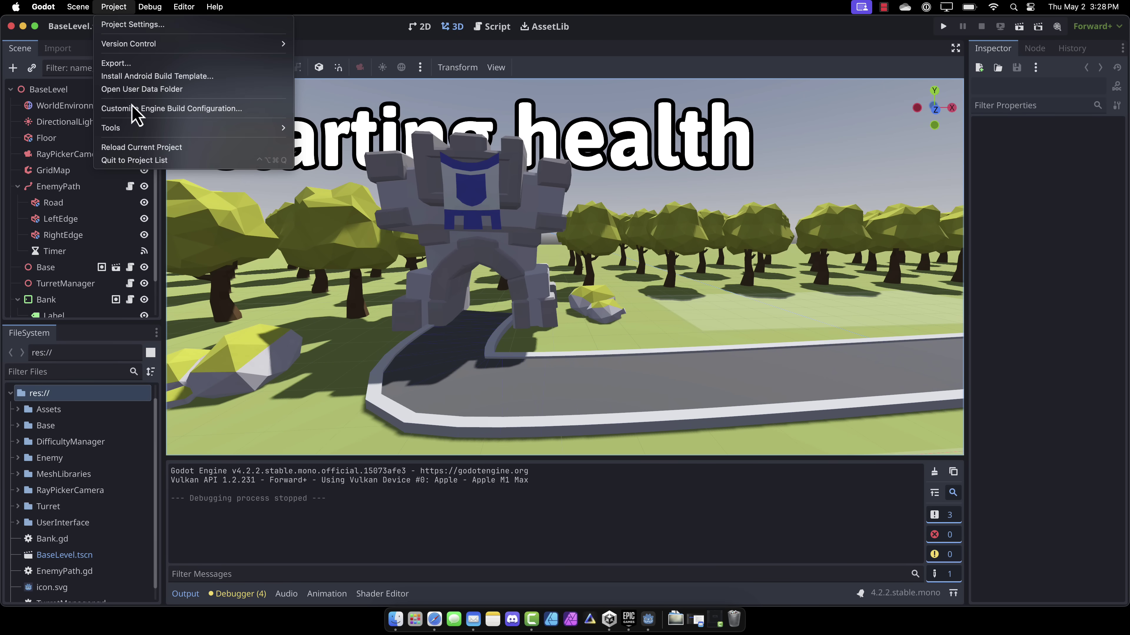
pyautogui.click(137, 160)
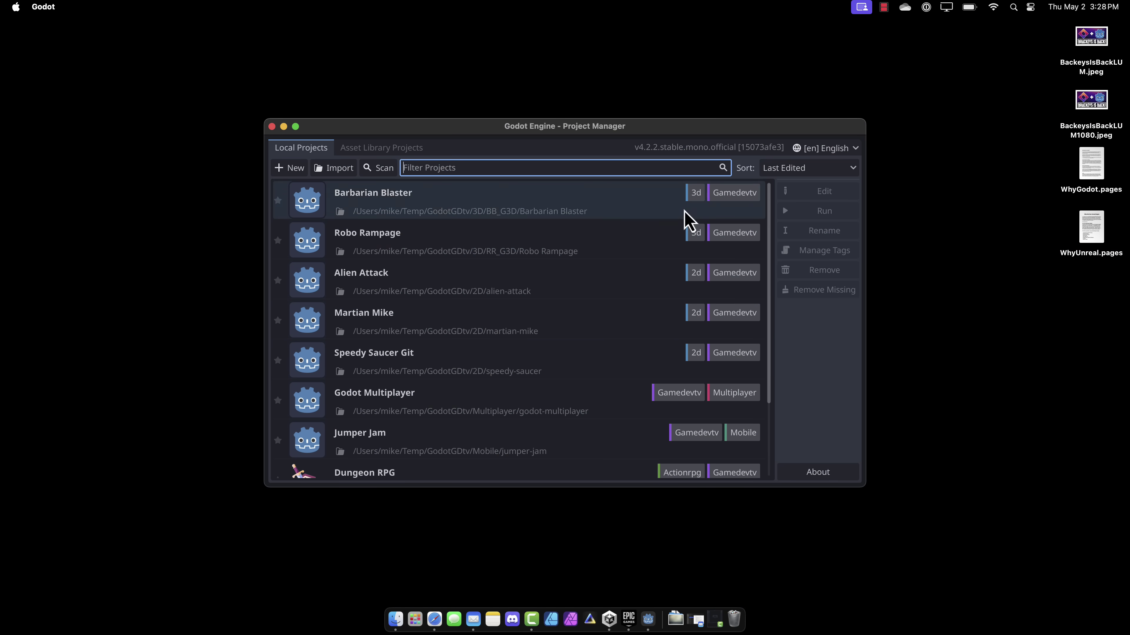
pyautogui.click(702, 193)
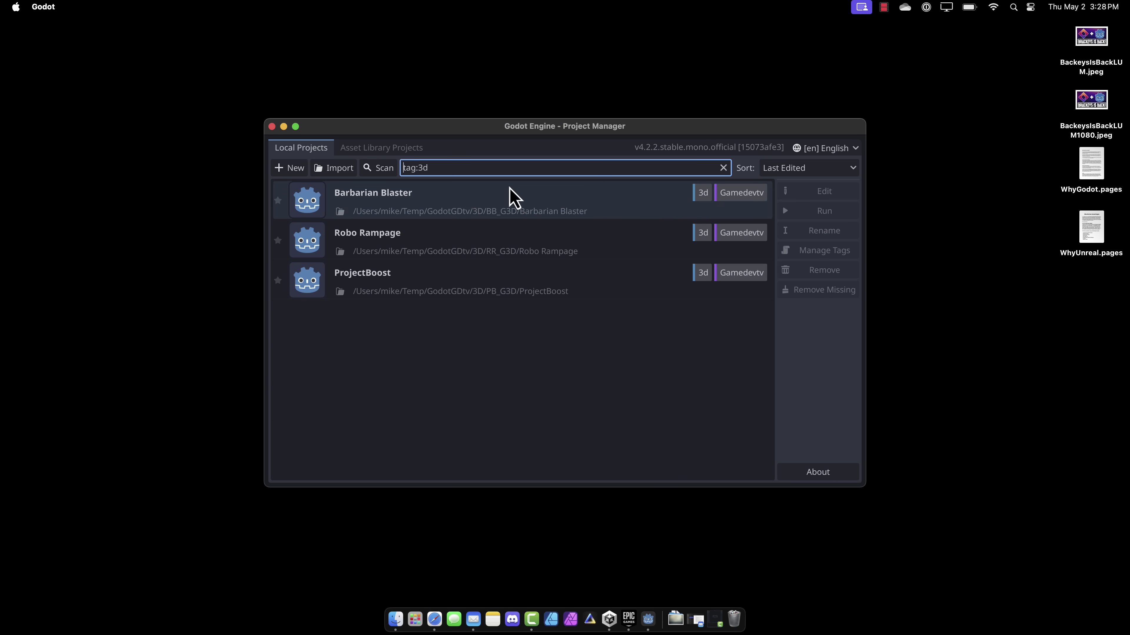
pyautogui.doubleClick(399, 285)
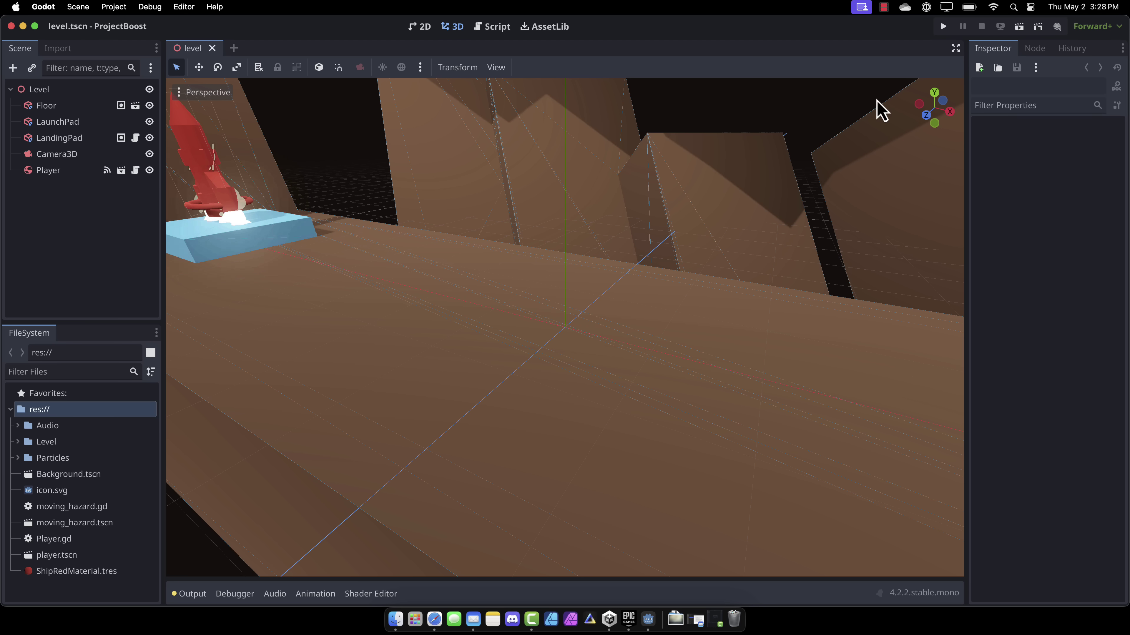
# Run ProjectBoost, fly the rocket over the purple block onto the green pad, then stop.
pyautogui.click(943, 27)
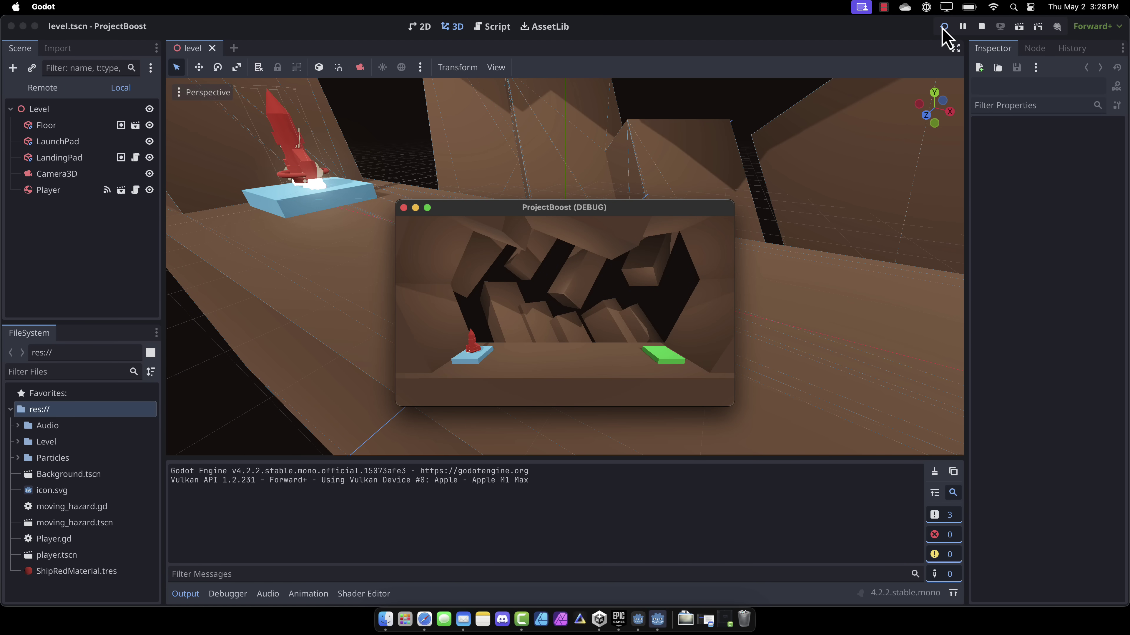
pyautogui.press('space')
pyautogui.press('Right')
pyautogui.press('space')
pyautogui.press('Right')
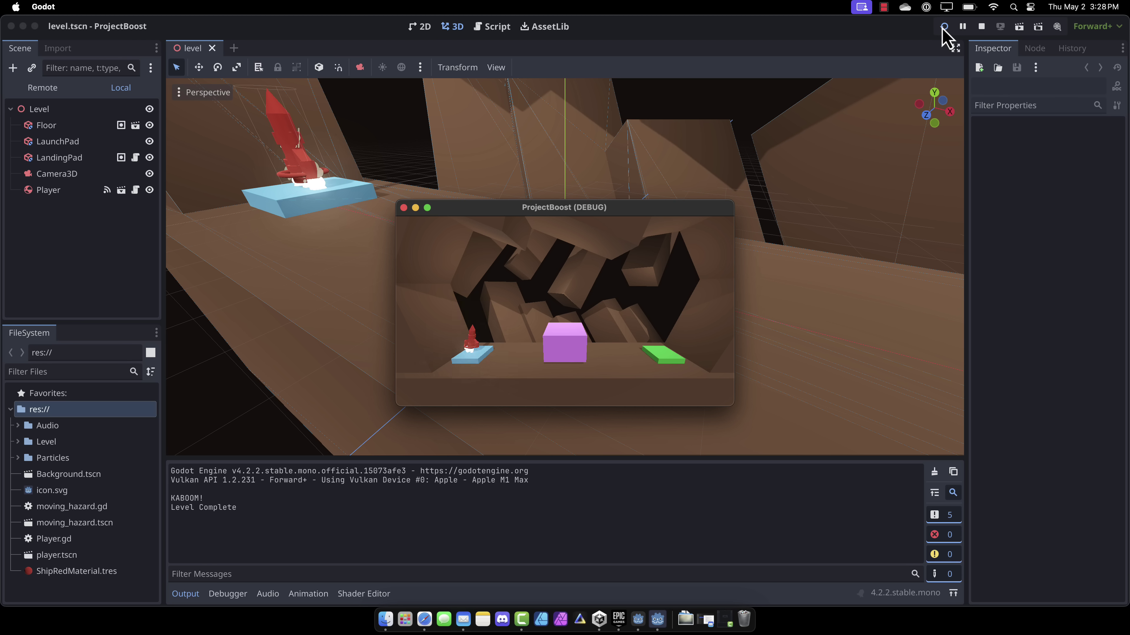
pyautogui.press('space')
pyautogui.press('Right')
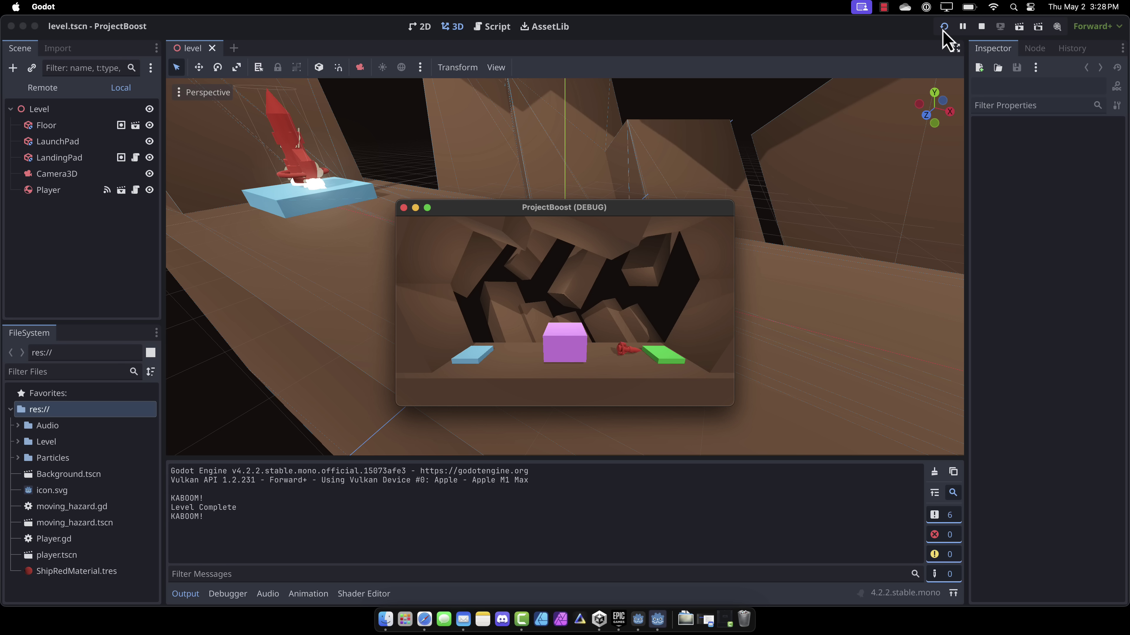
pyautogui.click(981, 26)
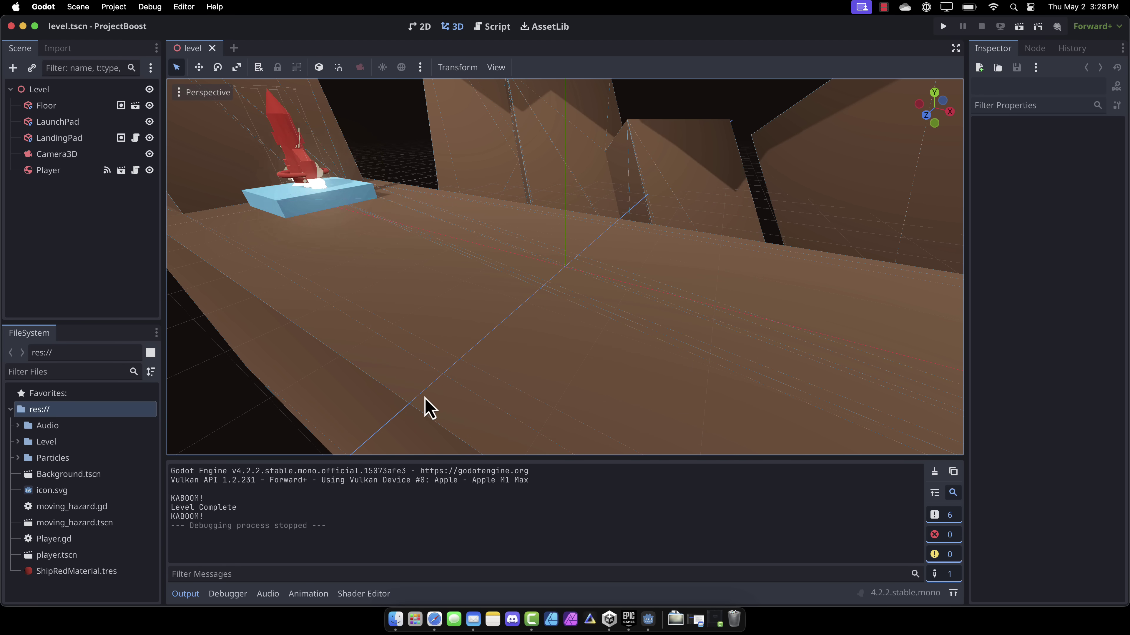
# Return to the Humble Bundle page and scroll through the ten course cards and the CA$38.75 tier.
pyautogui.press('super+Tab')
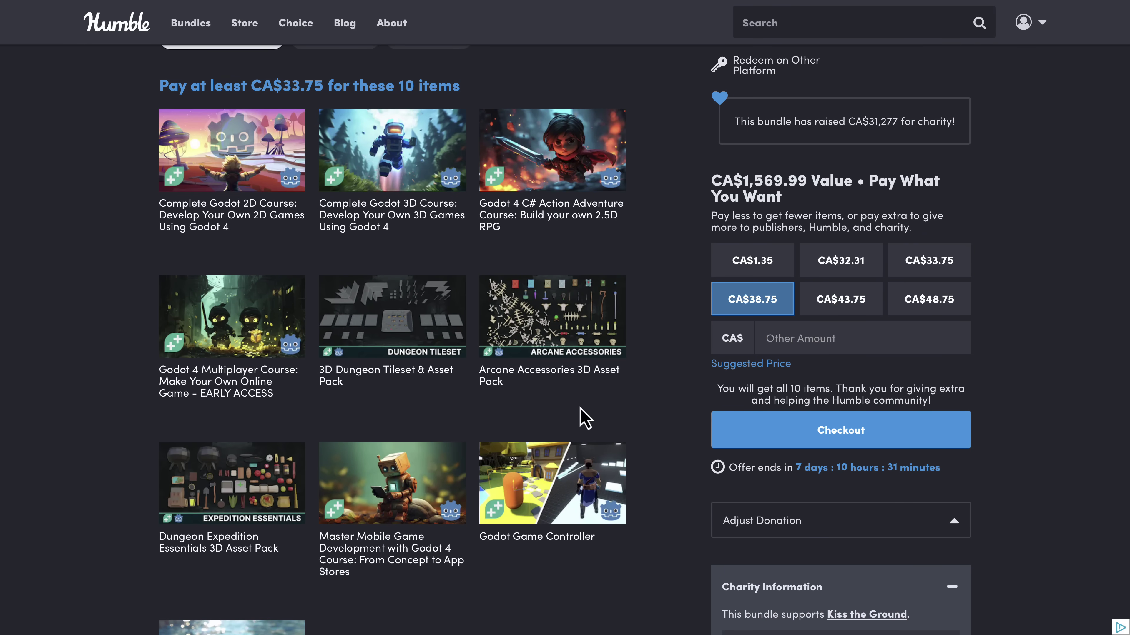
pyautogui.scroll(5, 633, 380)
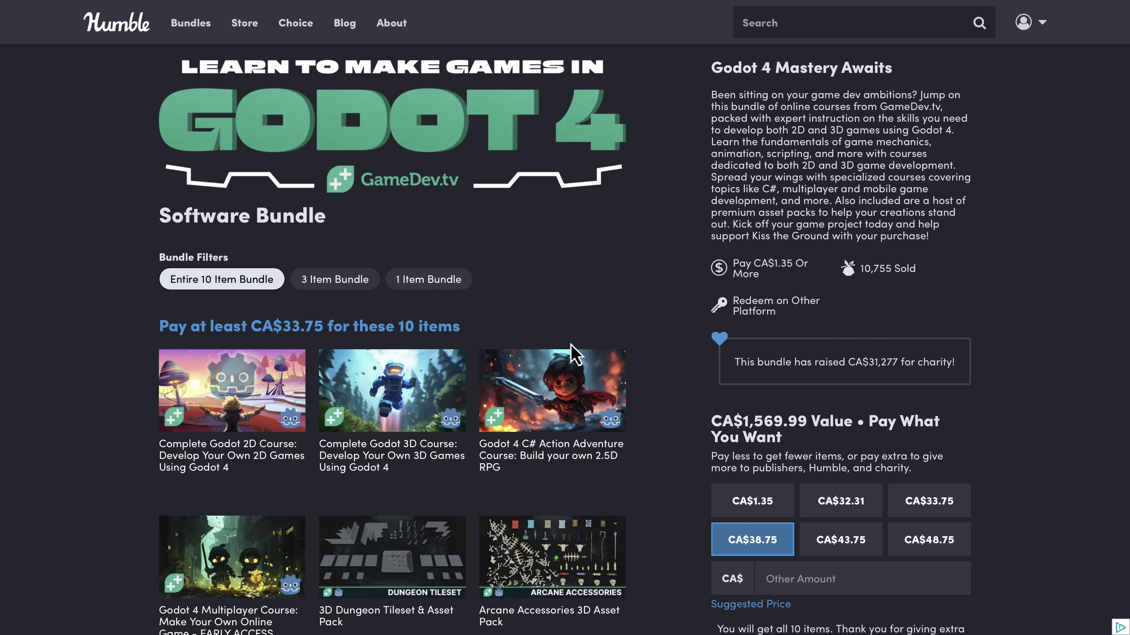
pyautogui.scroll(-4, 573, 351)
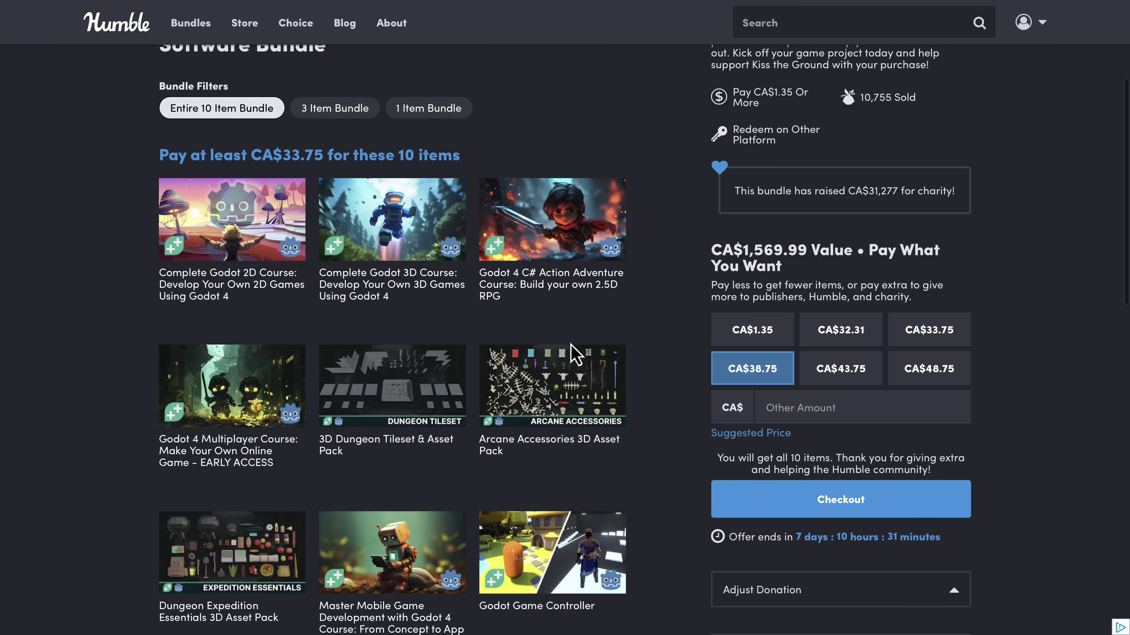
pyautogui.scroll(-1, 574, 352)
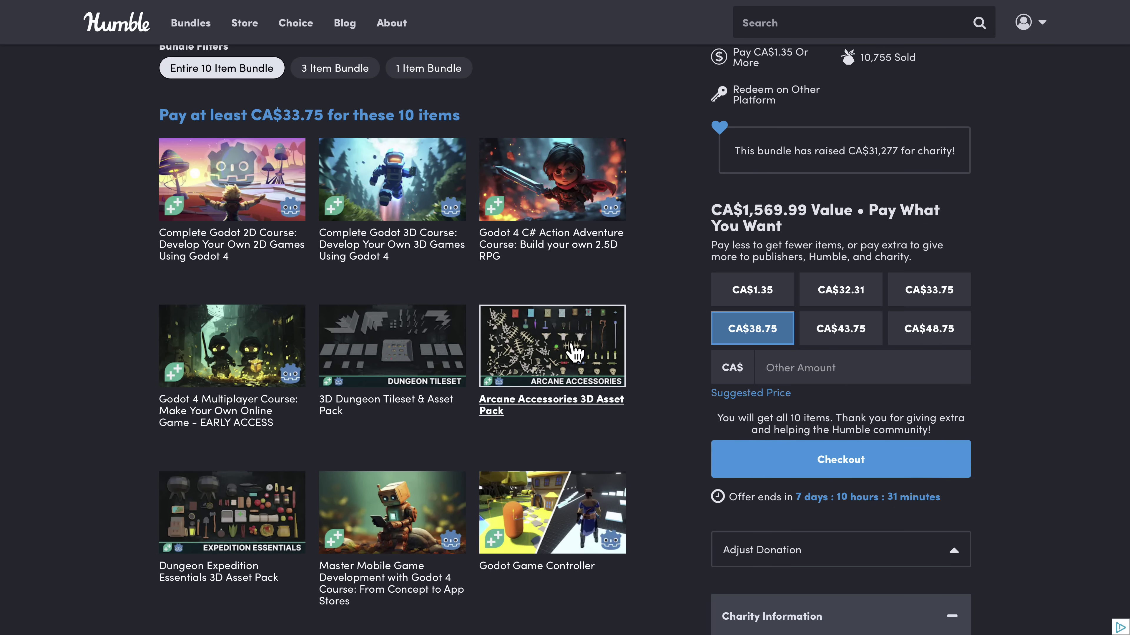
pyautogui.scroll(-1, 576, 354)
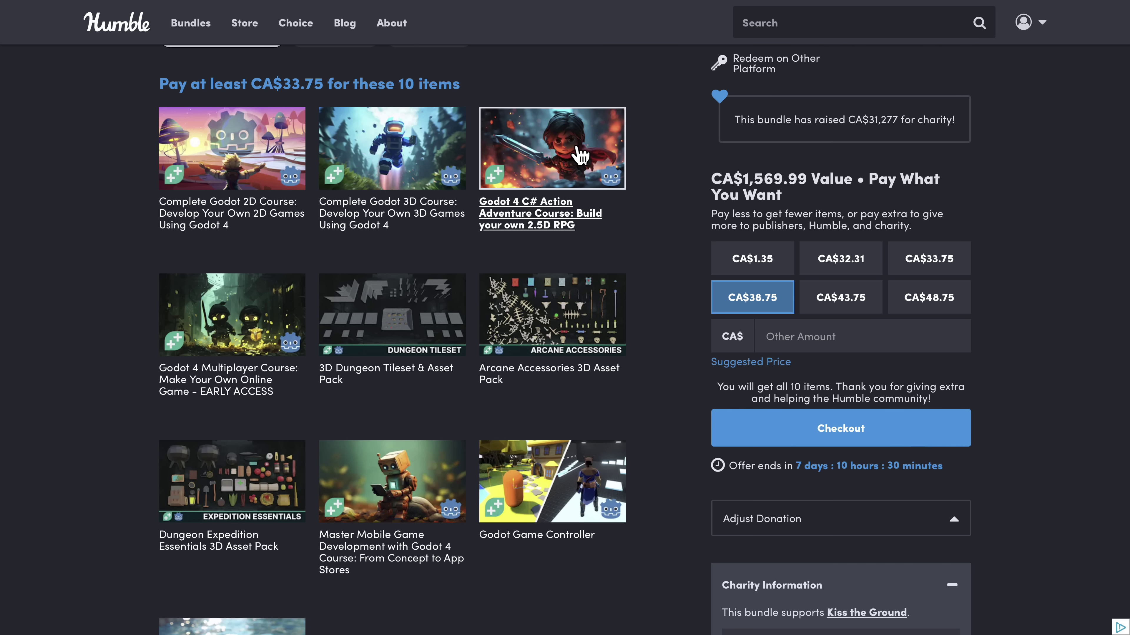
pyautogui.scroll(-3, 579, 156)
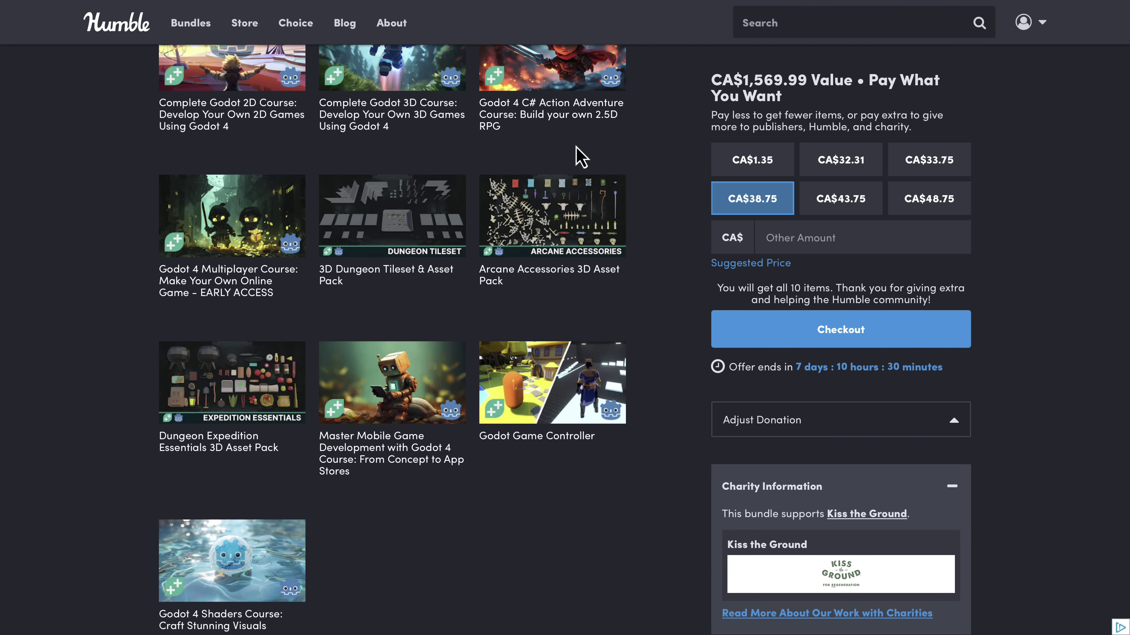
pyautogui.scroll(-1, 579, 156)
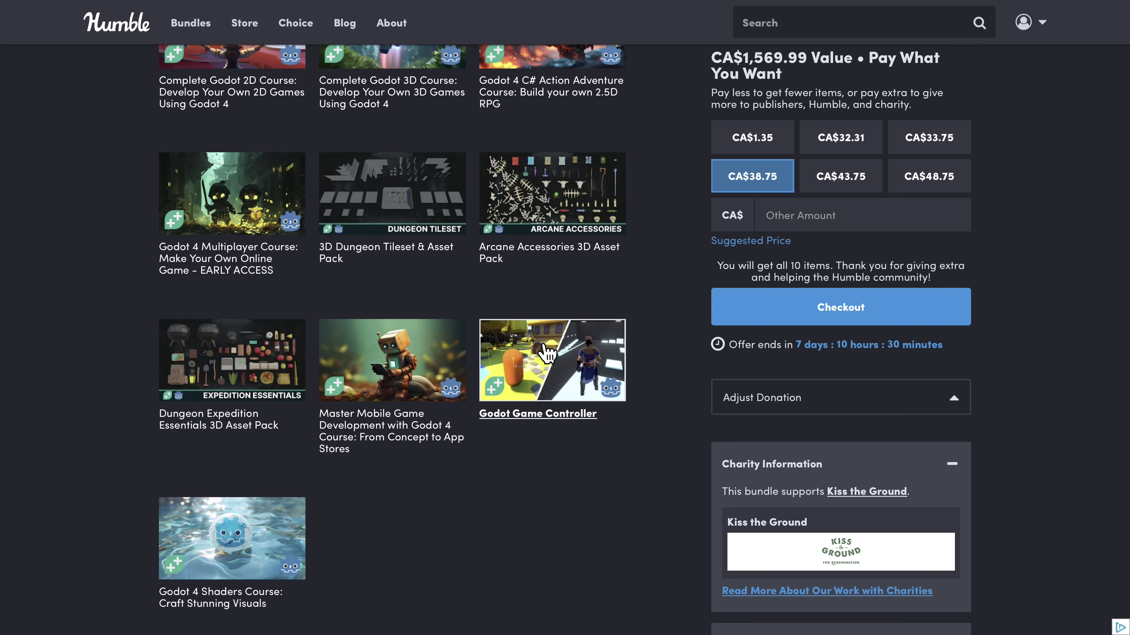
pyautogui.scroll(-2, 547, 356)
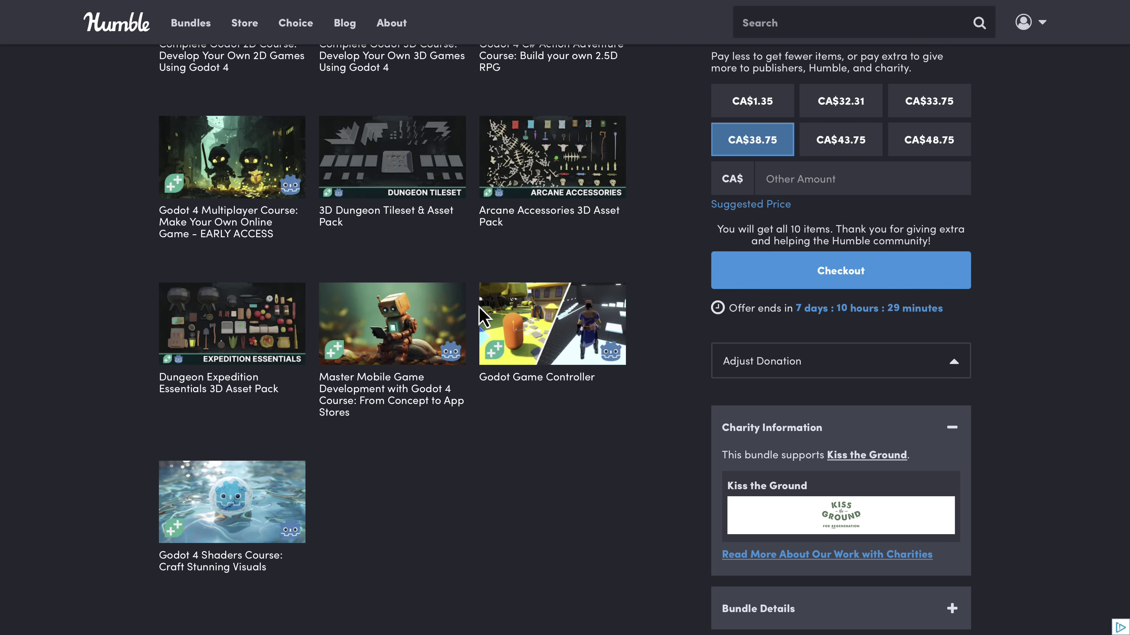
pyautogui.scroll(4, 435, 251)
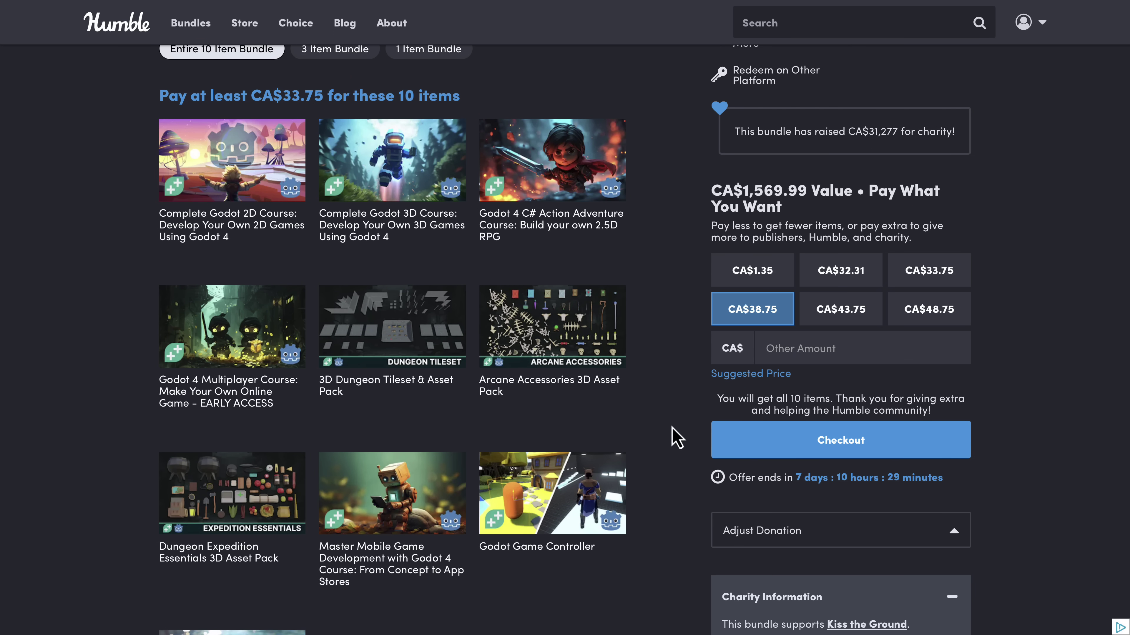
pyautogui.scroll(1, 652, 538)
pyautogui.scroll(-3, 654, 539)
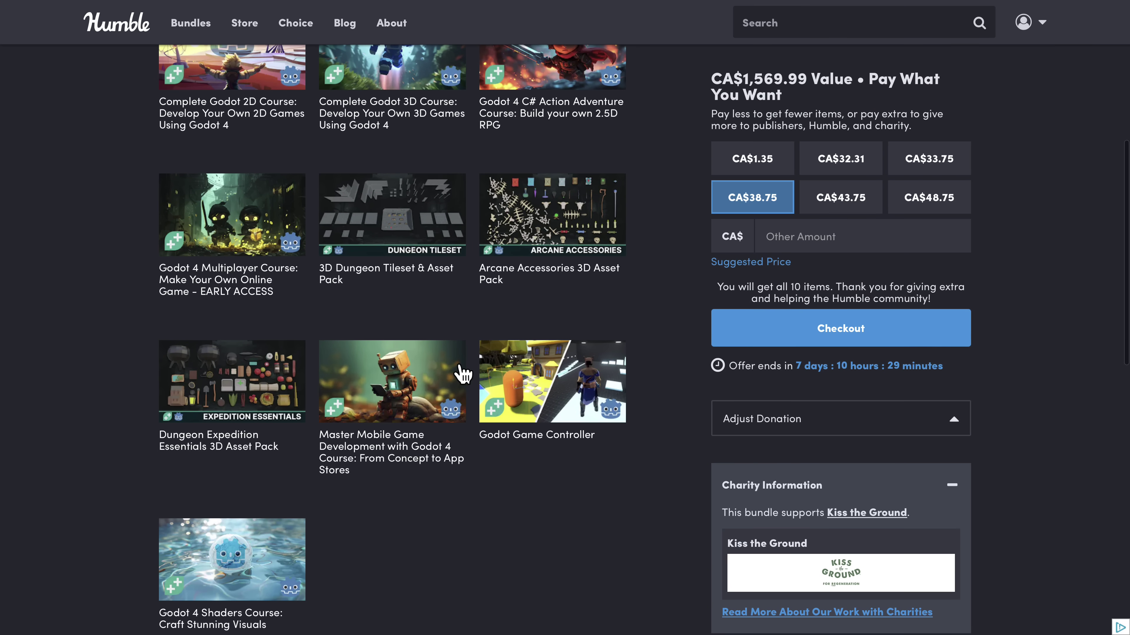
pyautogui.scroll(4, 461, 375)
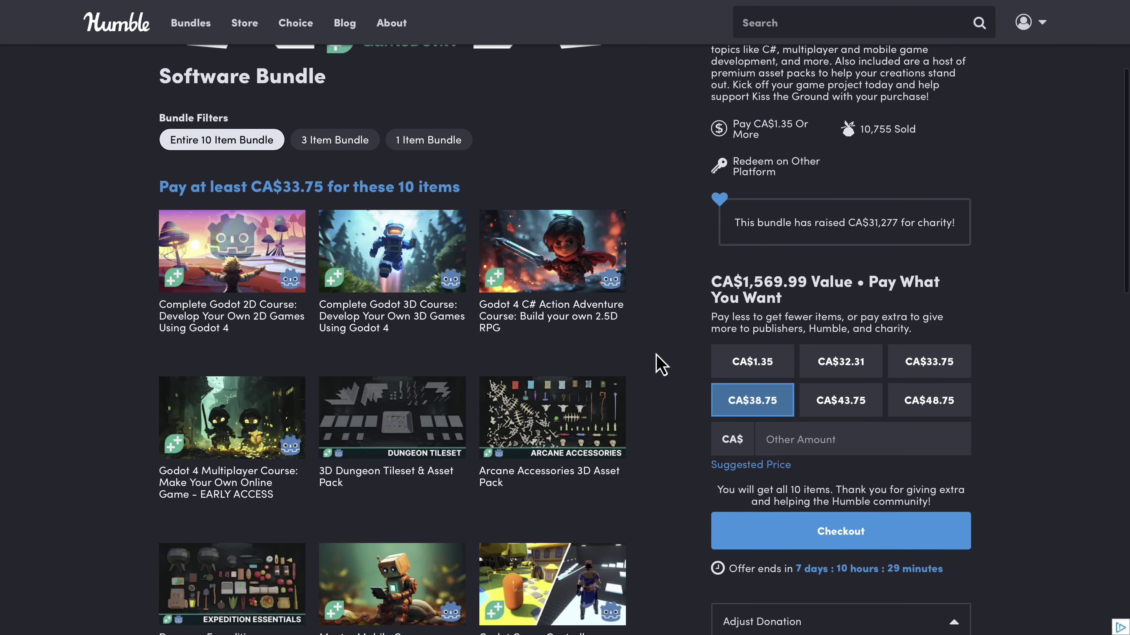
pyautogui.scroll(3, 660, 362)
pyautogui.scroll(1, 661, 363)
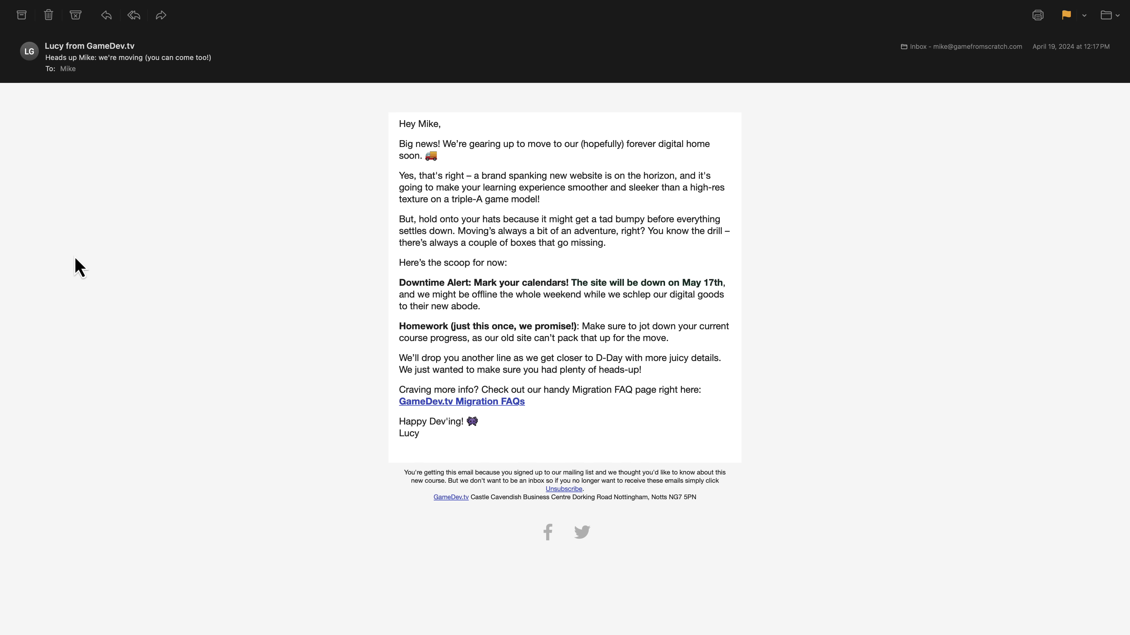
# Switch from the email back to the Humble Bundle Godot 4 Software Bundle page.
pyautogui.hotkey('ctrl', 'Left')
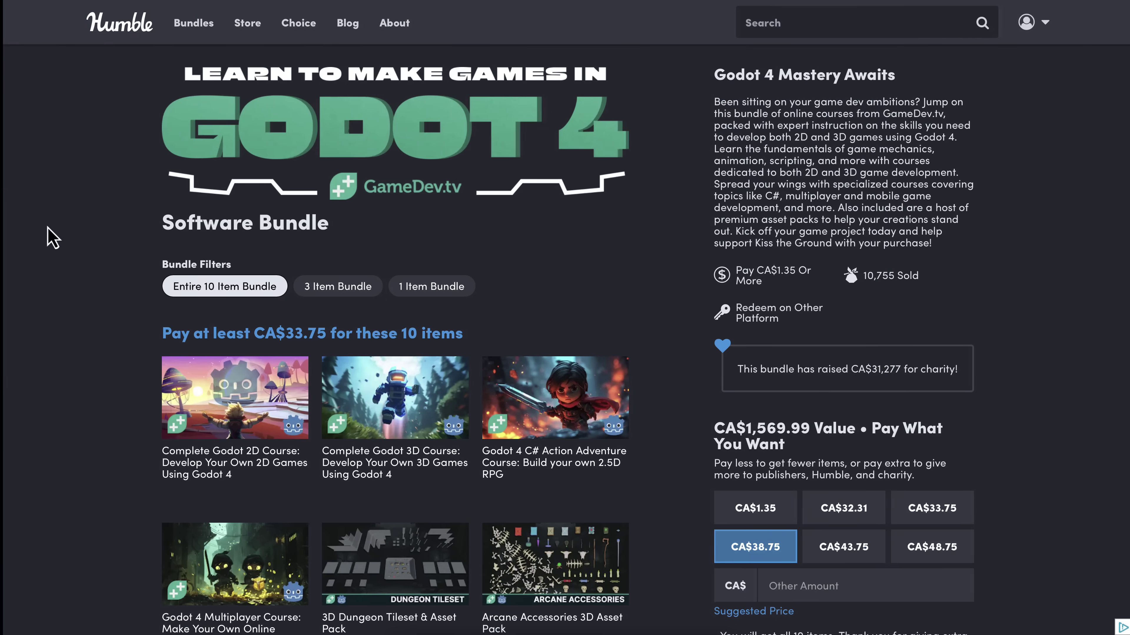